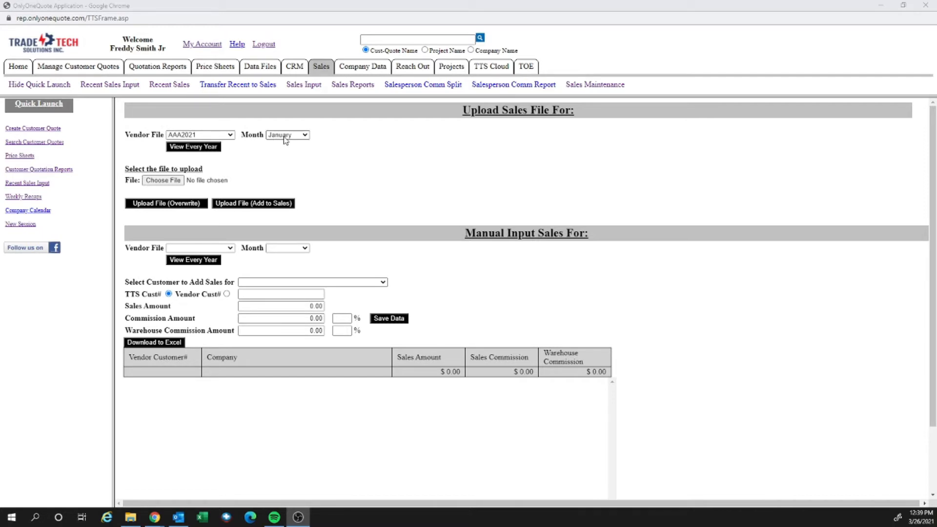
- Upload the file American Lighting test upload.xls to AAA2021 for January, overwriting the existing sales
{"action": "left_click", "coordinate": [167, 181]}
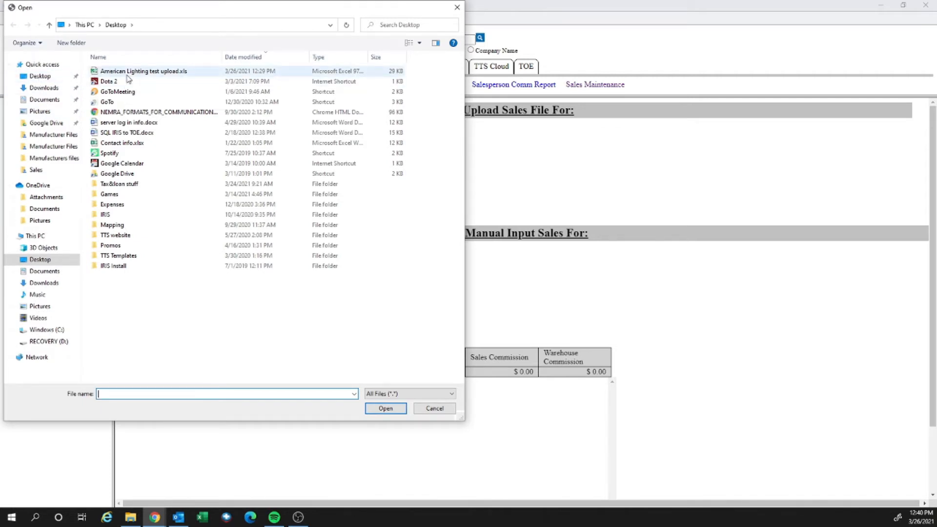
{"action": "left_click", "coordinate": [127, 73]}
{"action": "left_click", "coordinate": [385, 408]}
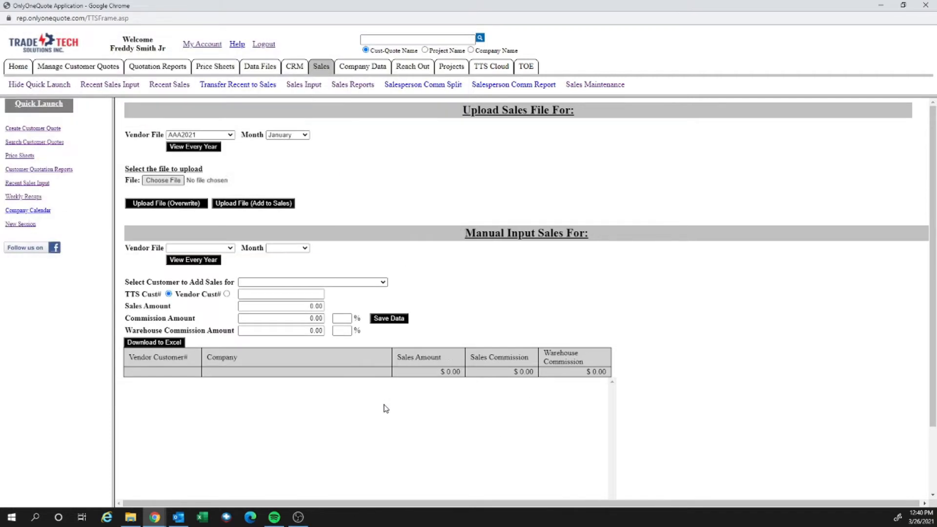
{"action": "left_click", "coordinate": [185, 209]}
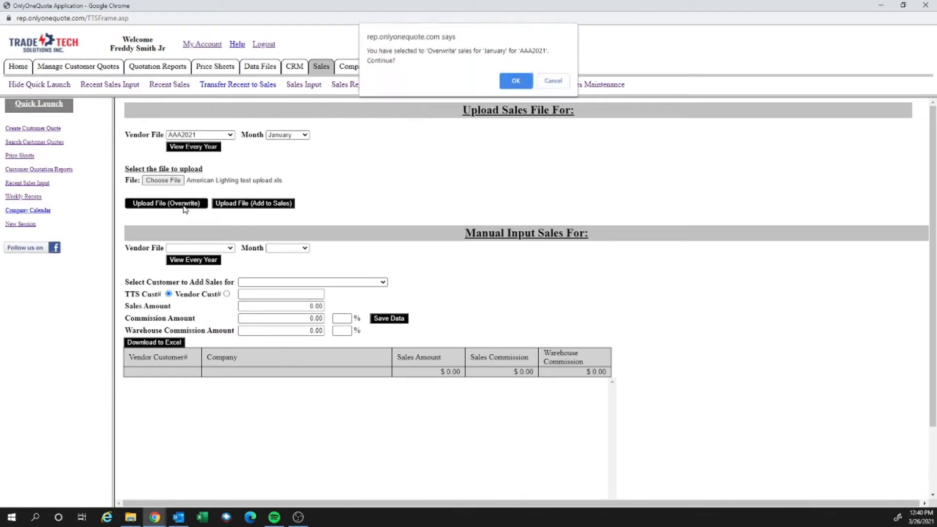
{"action": "left_click", "coordinate": [521, 84]}
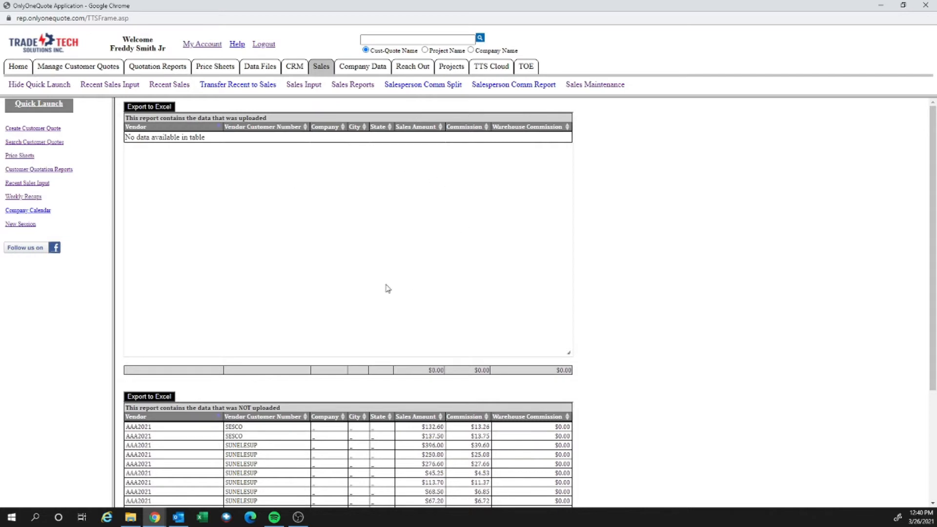
- Export the report of data that was not uploaded to Excel
{"action": "scroll", "coordinate": [382, 251], "scroll_direction": "down", "scroll_amount": 2}
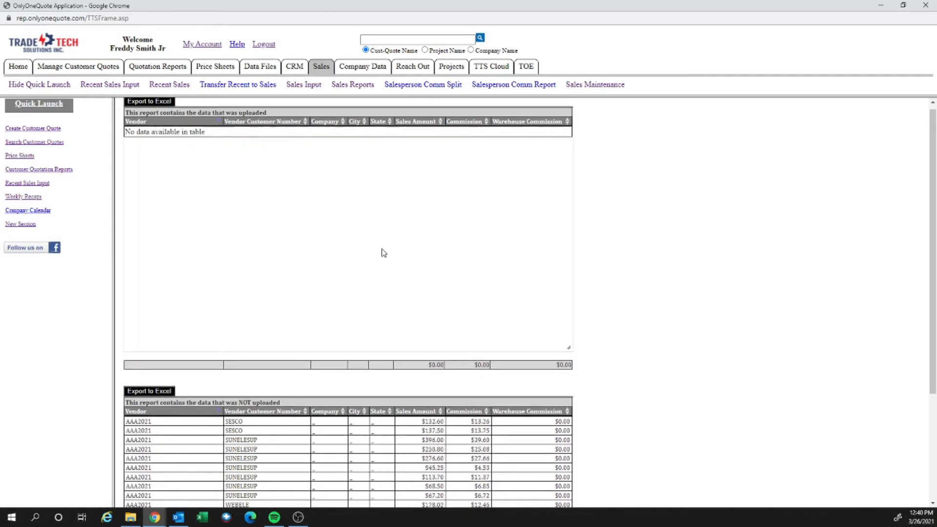
{"action": "scroll", "coordinate": [384, 253], "scroll_direction": "down", "scroll_amount": 3}
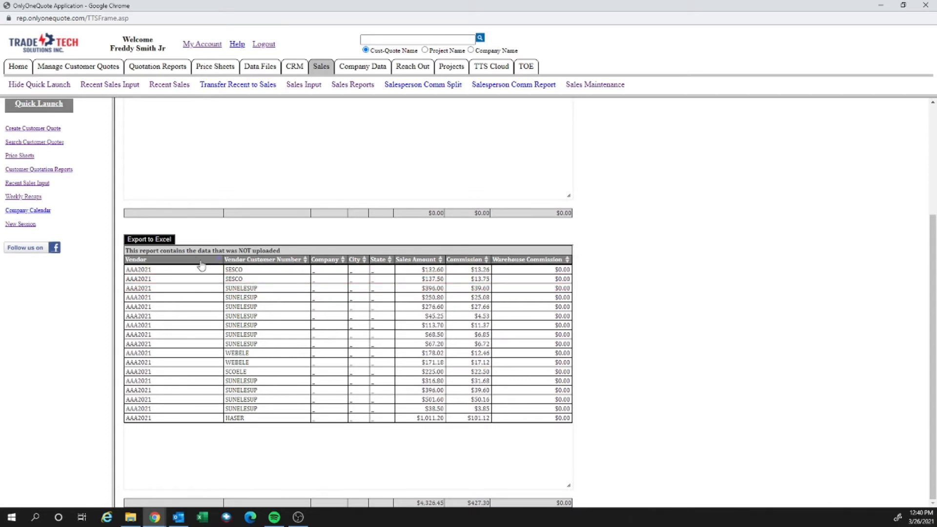
{"action": "left_click", "coordinate": [164, 239]}
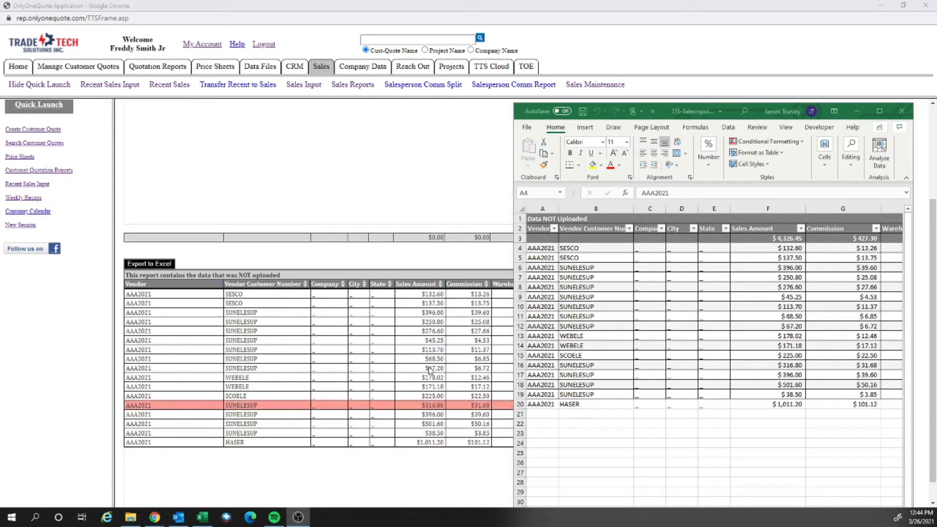
- In Sales Maintenance, select A Distributor as the customer to add a vendor number to
{"action": "left_click", "coordinate": [573, 88]}
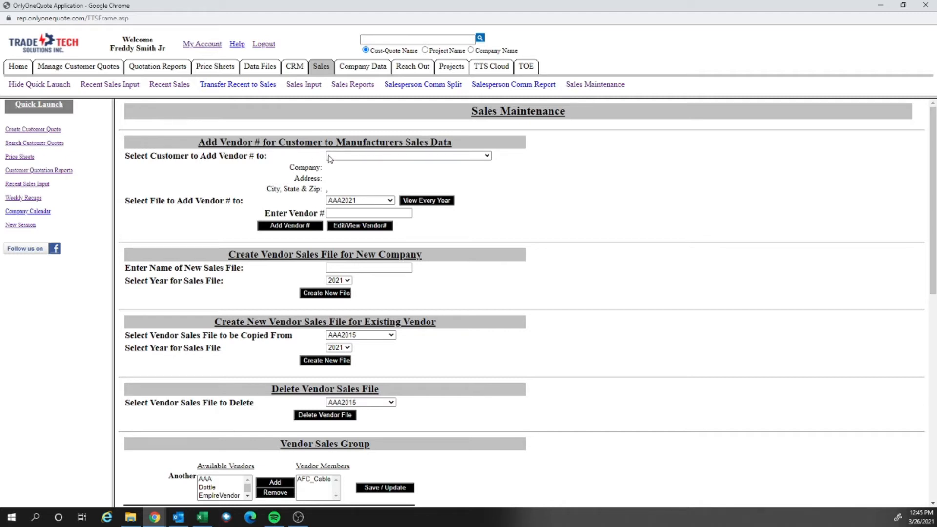
{"action": "left_click", "coordinate": [355, 157]}
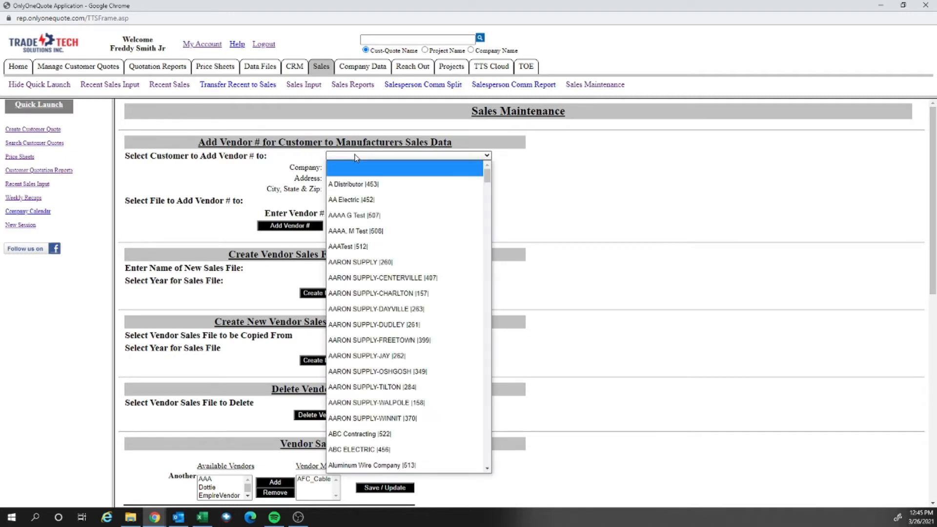
{"action": "left_click", "coordinate": [423, 187]}
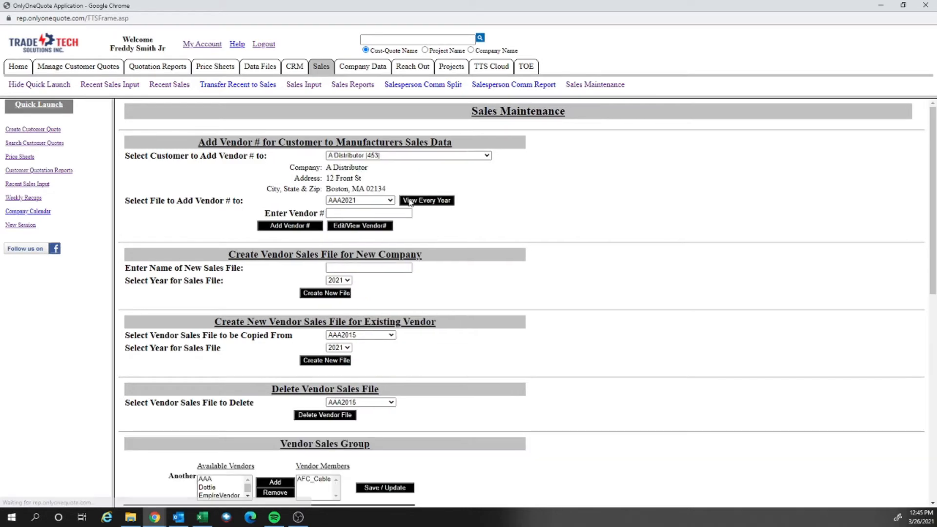
- Copy the vendor customer number from cell B4 of the exported Excel report and add it to A Distributor in the AAA2021 file
{"action": "left_click", "coordinate": [203, 517]}
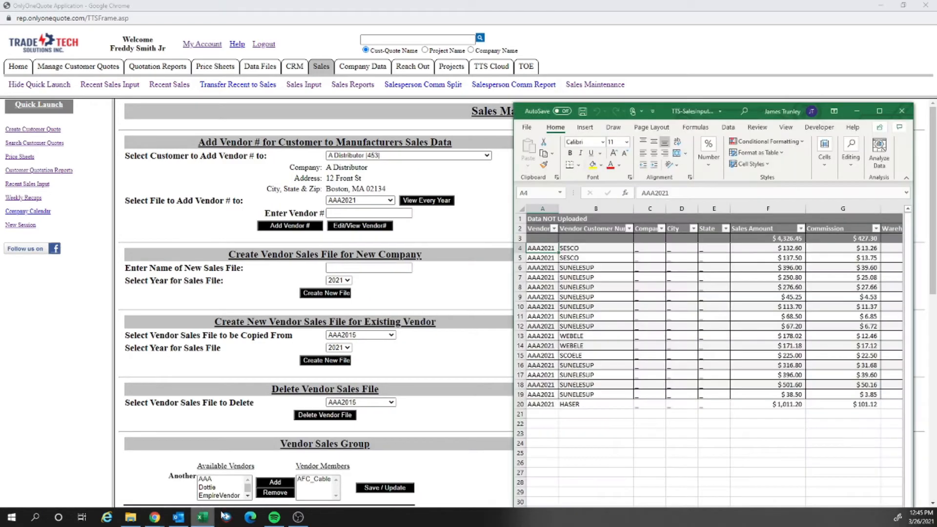
{"action": "left_click", "coordinate": [582, 249]}
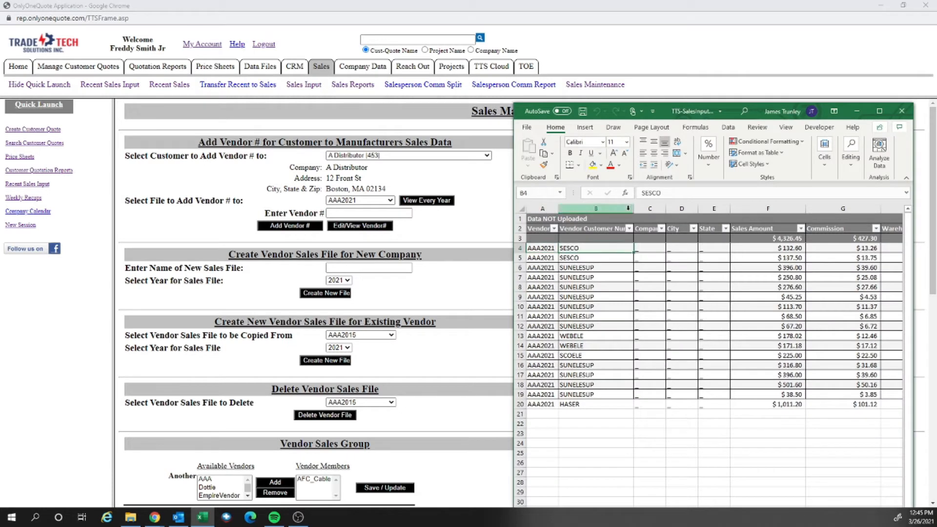
{"action": "left_click_drag", "start_coordinate": [675, 193], "coordinate": [628, 195]}
{"action": "key", "text": "ctrl+c"}
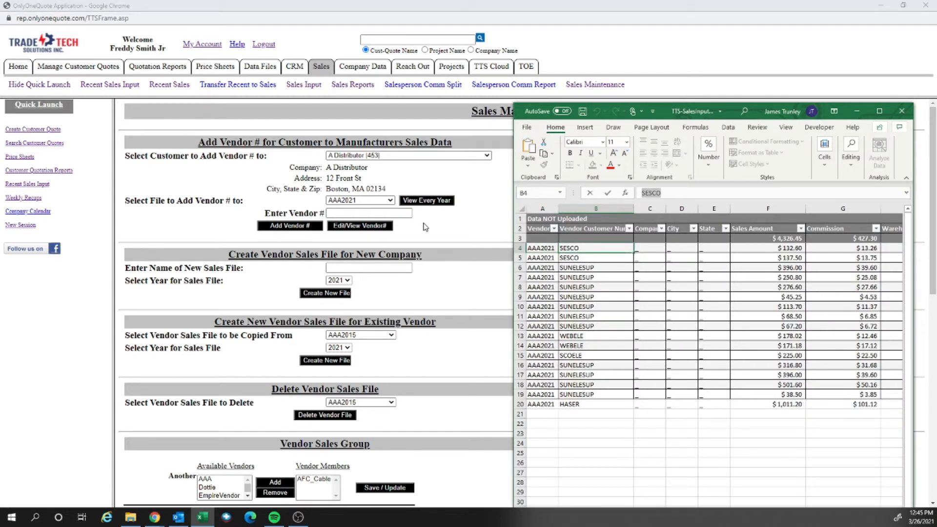
{"action": "left_click", "coordinate": [406, 214]}
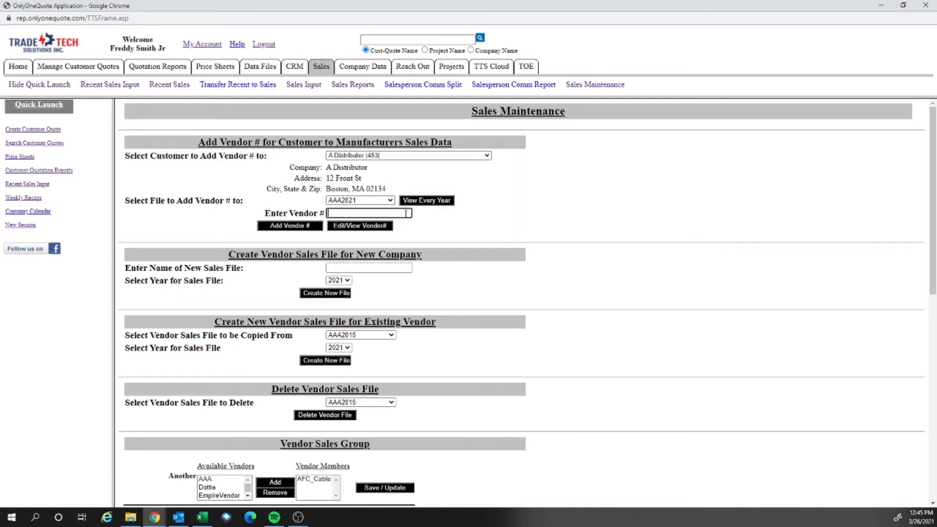
{"action": "key", "text": "ctrl+v"}
{"action": "left_click", "coordinate": [303, 227]}
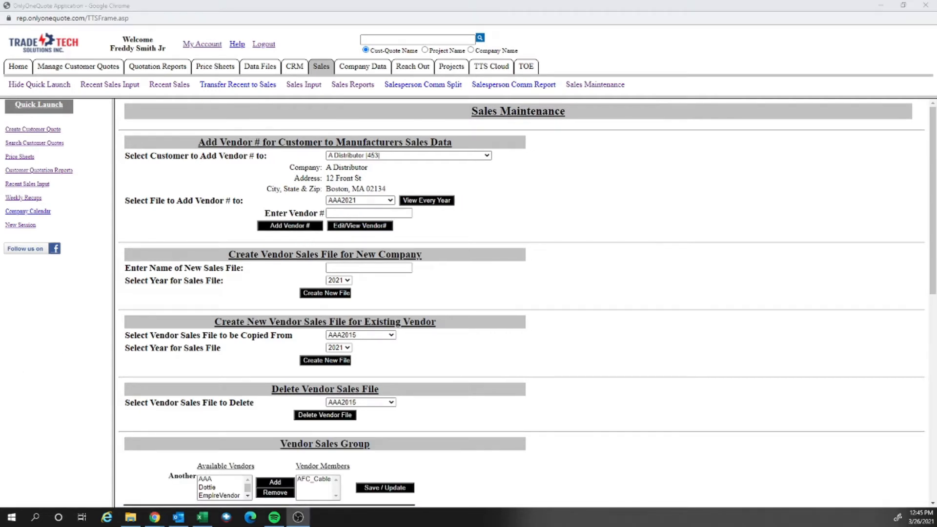
- Return to Sales Input and upload American Lighting test upload.xls again, overwriting the January sales for AAA2021
{"action": "left_click", "coordinate": [323, 86]}
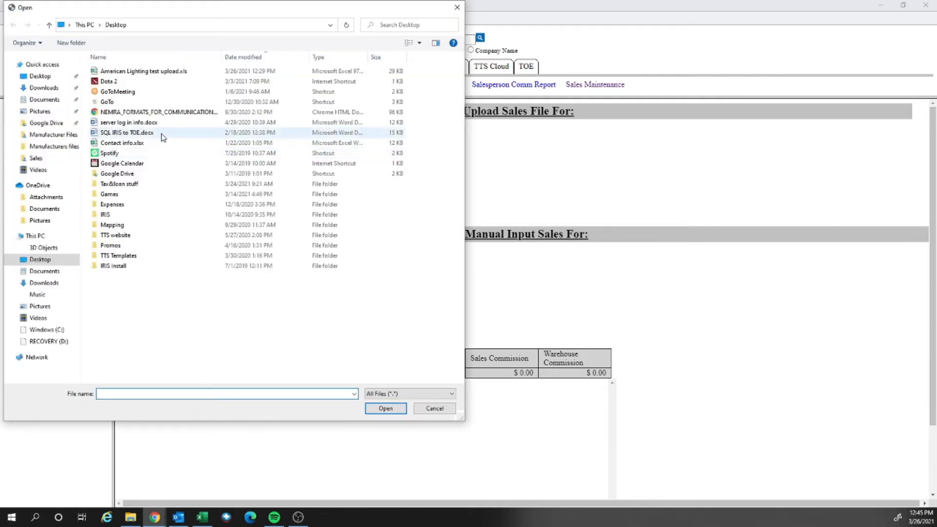
{"action": "left_click", "coordinate": [137, 73]}
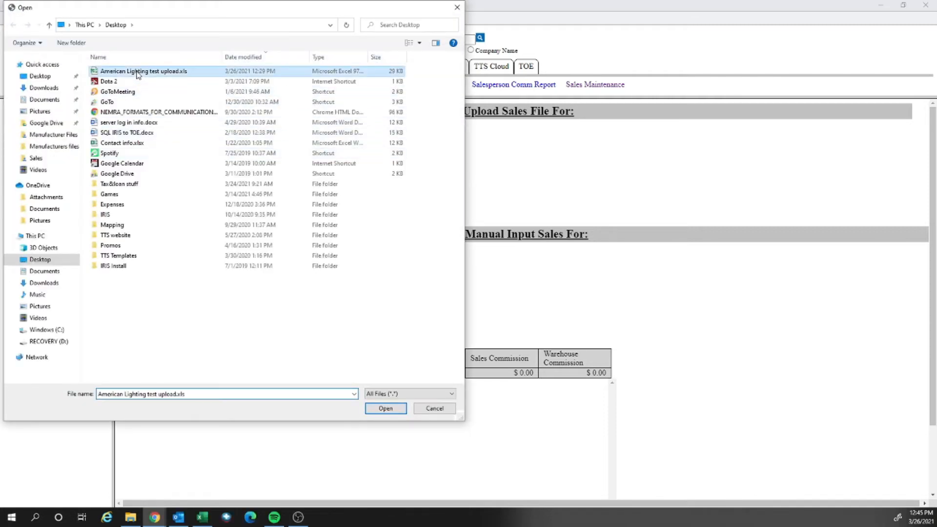
{"action": "left_click", "coordinate": [385, 408]}
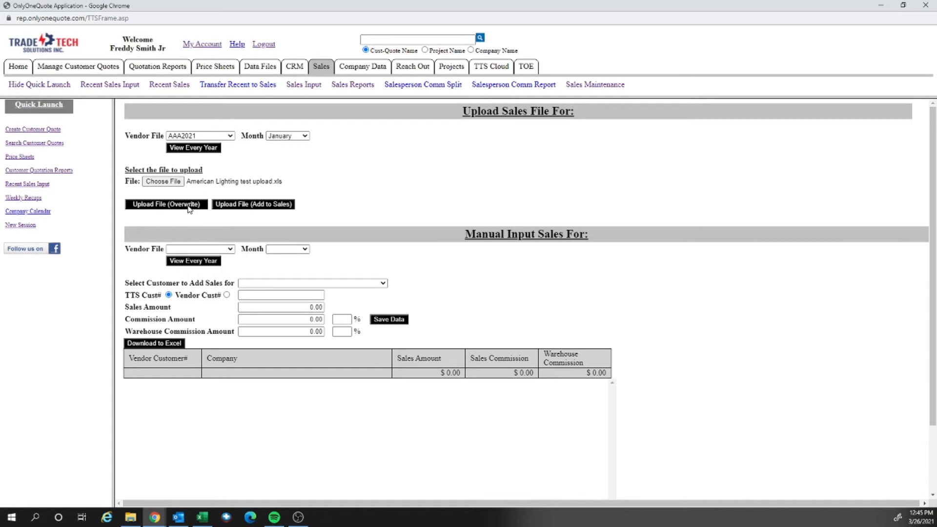
{"action": "left_click", "coordinate": [189, 207]}
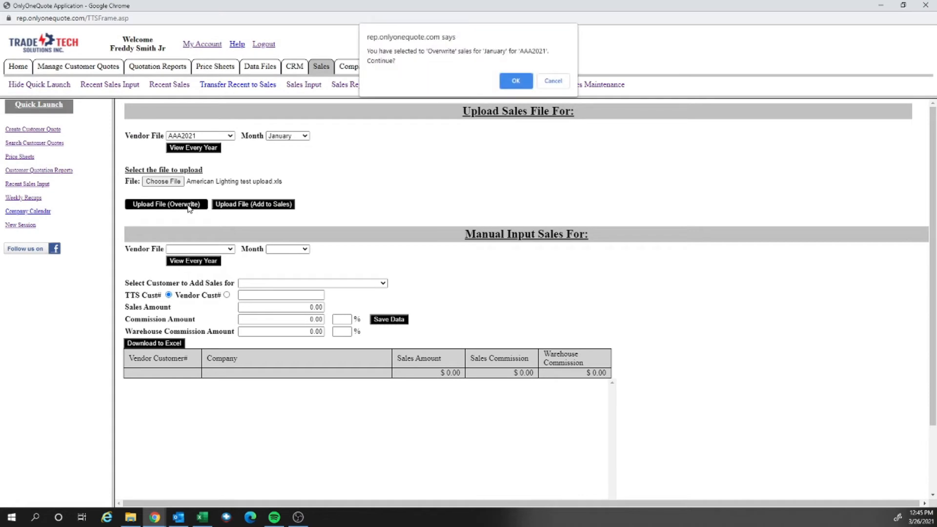
{"action": "left_click", "coordinate": [512, 82]}
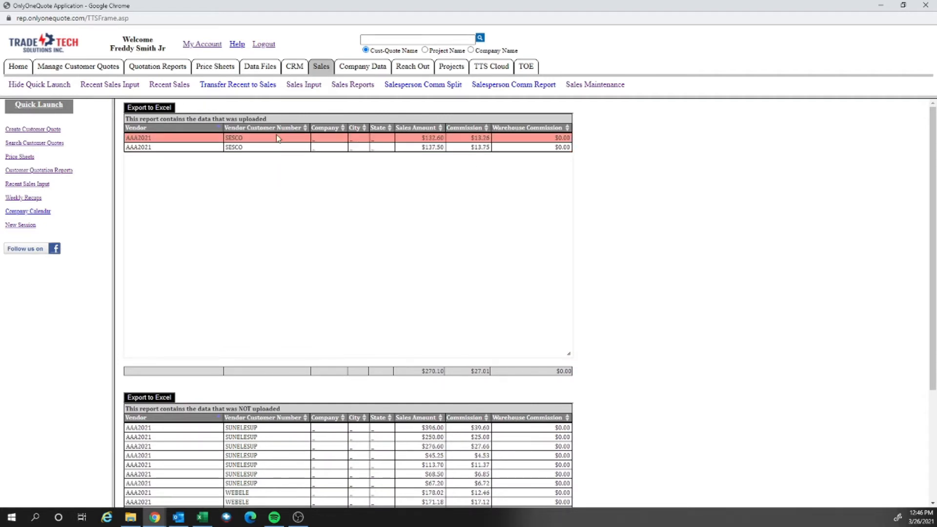
- Reopen Sales Input and choose vendor file AAA2021 and a month for manual sales entry
{"action": "left_click", "coordinate": [309, 90]}
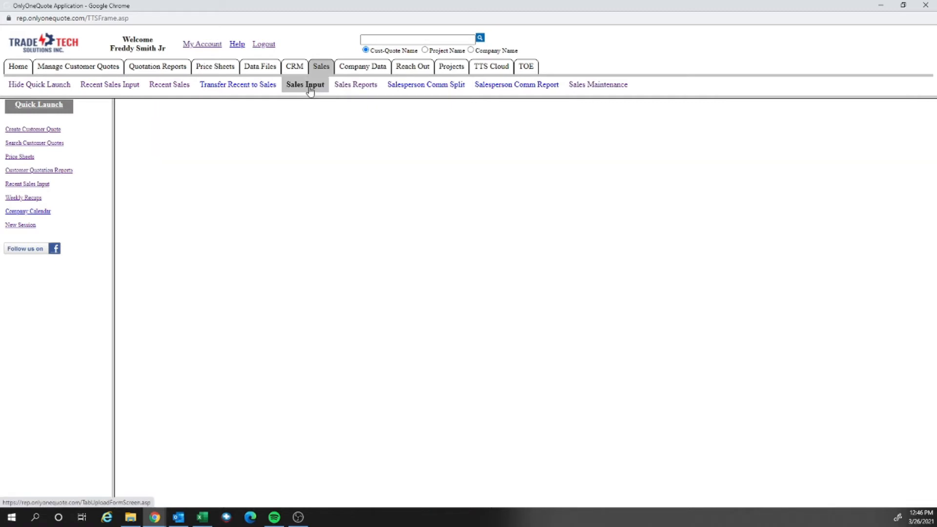
{"action": "scroll", "coordinate": [368, 261], "scroll_direction": "down", "scroll_amount": 1}
{"action": "scroll", "coordinate": [390, 236], "scroll_direction": "down", "scroll_amount": 1}
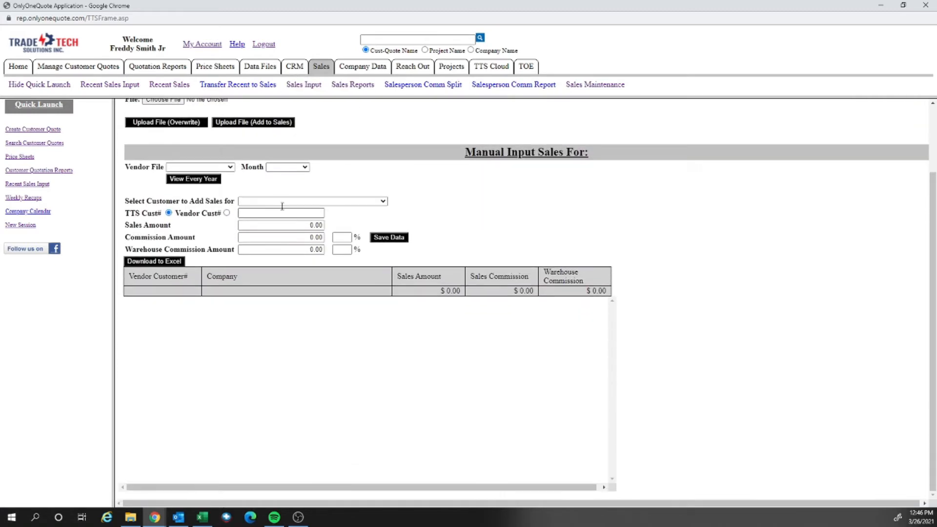
{"action": "left_click", "coordinate": [230, 167]}
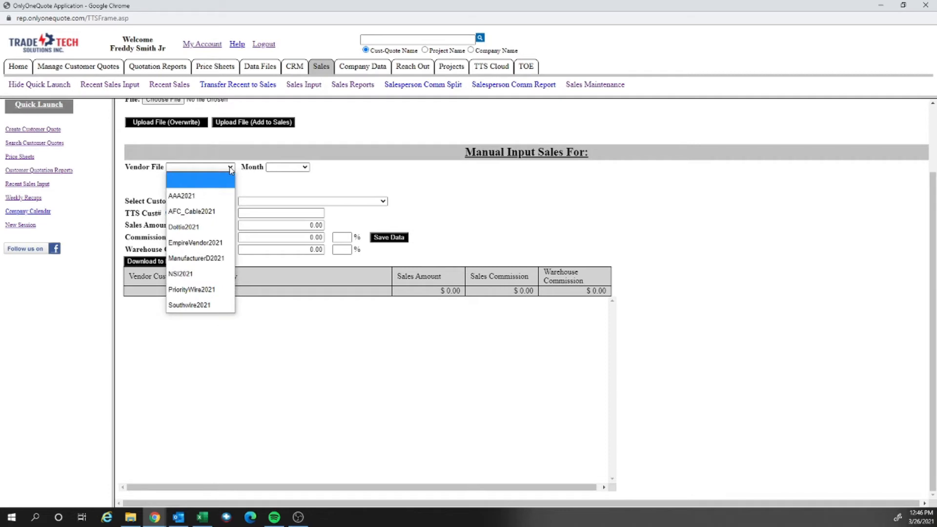
{"action": "left_click", "coordinate": [215, 196]}
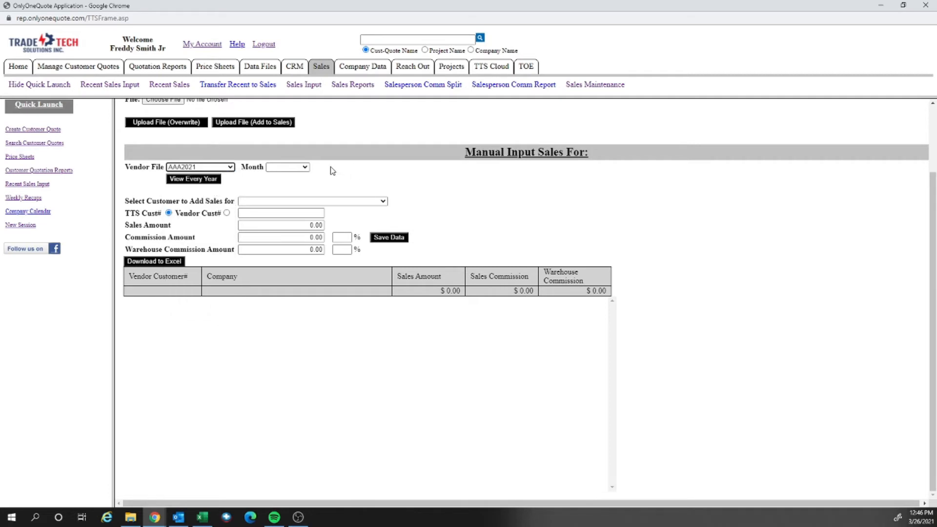
{"action": "left_click", "coordinate": [290, 168]}
{"action": "left_click", "coordinate": [283, 200]}
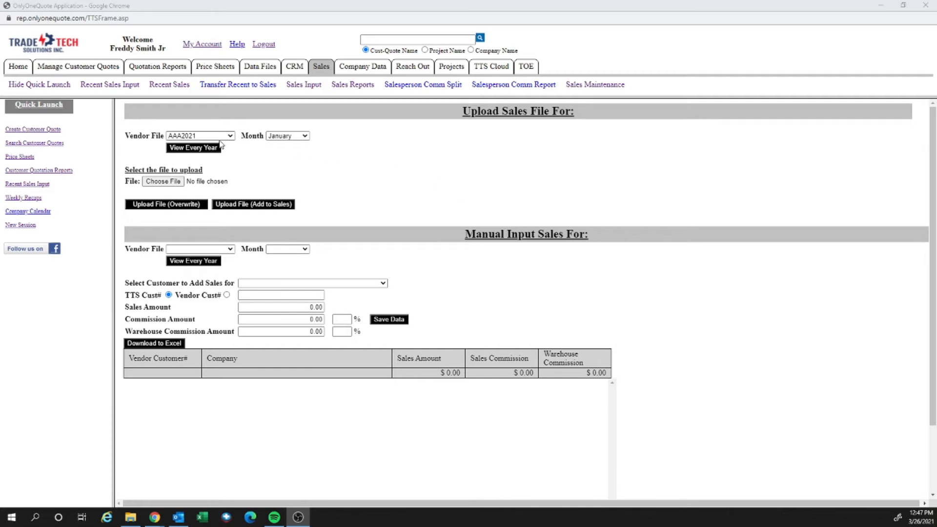
- Choose American Lighting test upload.xls once more and overwrite the AAA2021 January sales with it
{"action": "left_click", "coordinate": [181, 183]}
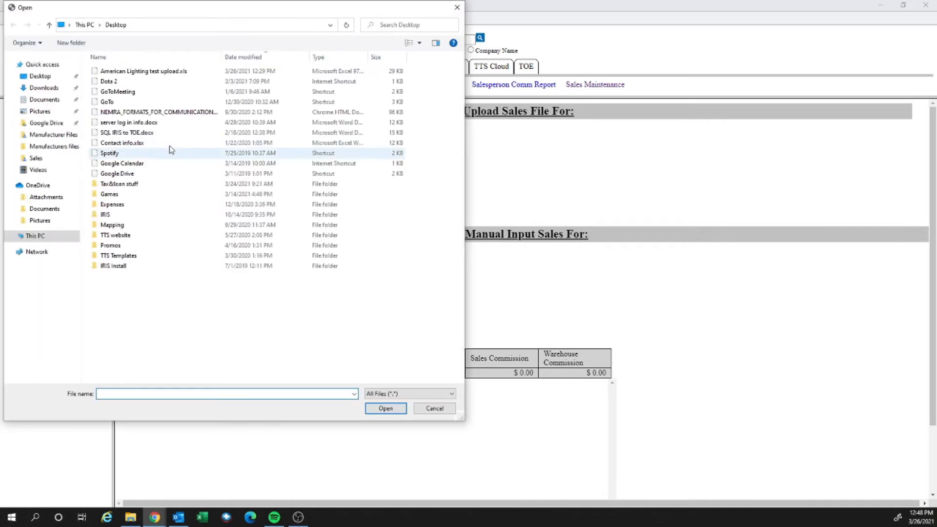
{"action": "left_click", "coordinate": [144, 72]}
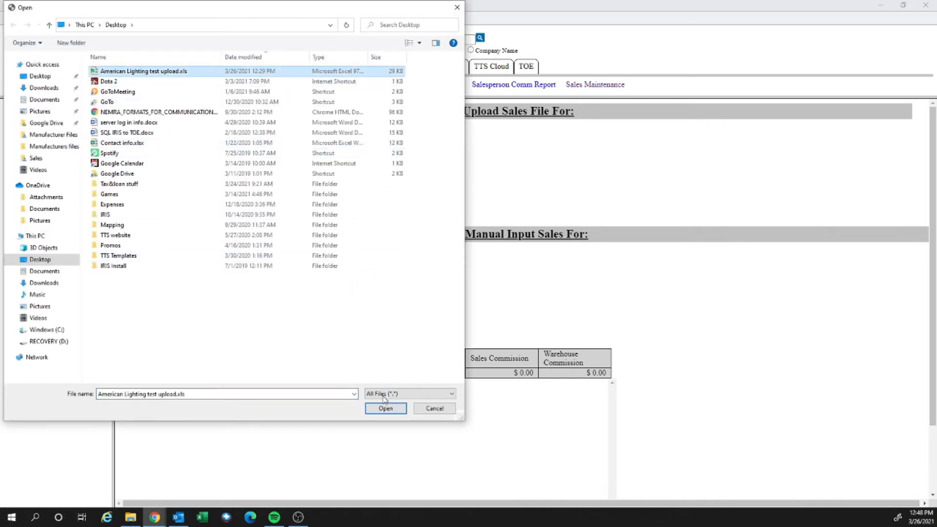
{"action": "left_click", "coordinate": [383, 405]}
{"action": "left_click", "coordinate": [172, 206]}
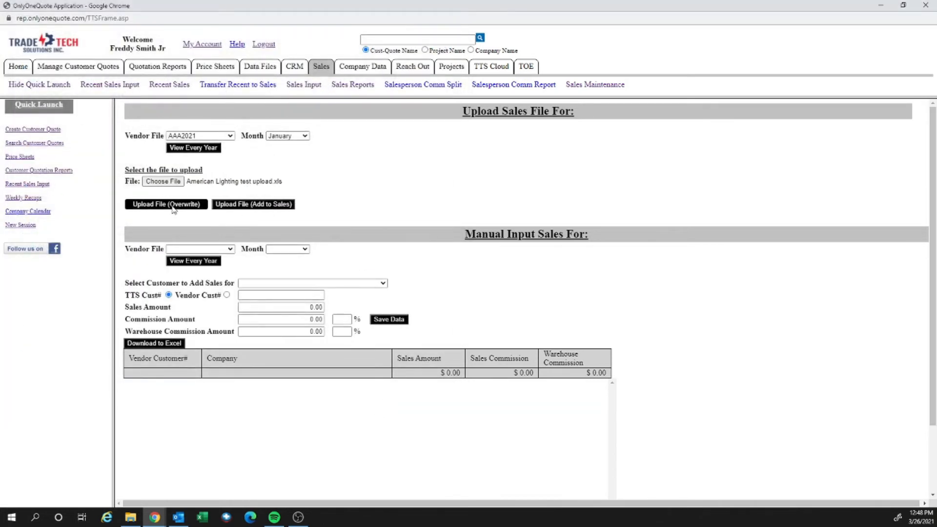
{"action": "left_click", "coordinate": [508, 85]}
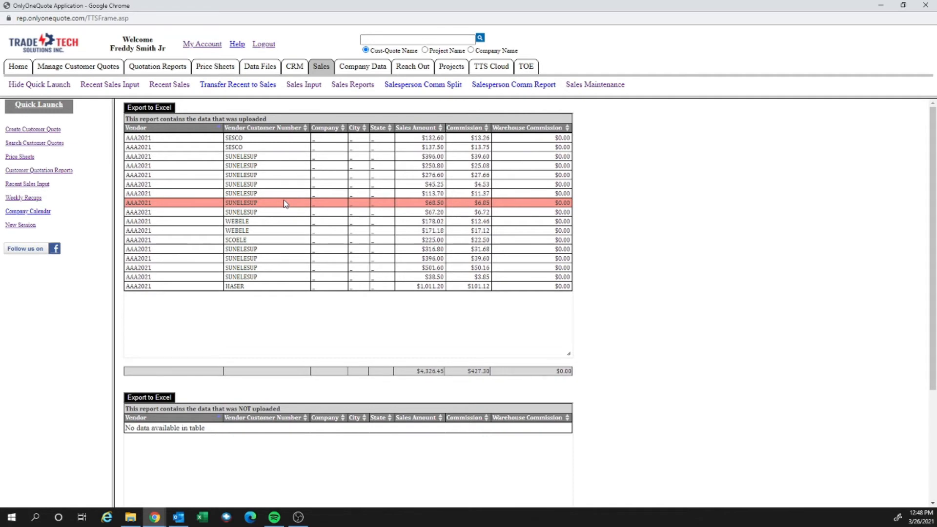
- Open the AAA2021 vendor number list from Sales Maintenance and review its entries sorted by company
{"action": "left_click", "coordinate": [600, 92]}
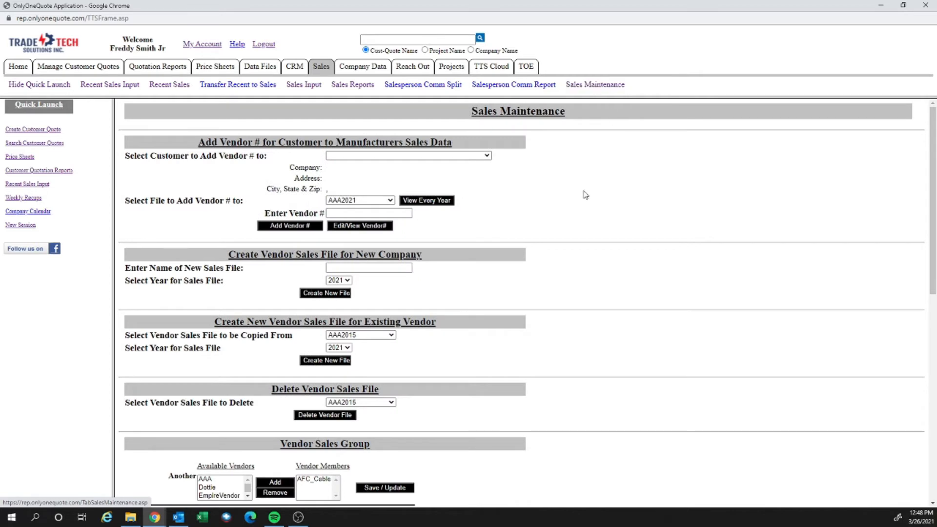
{"action": "left_click", "coordinate": [374, 226]}
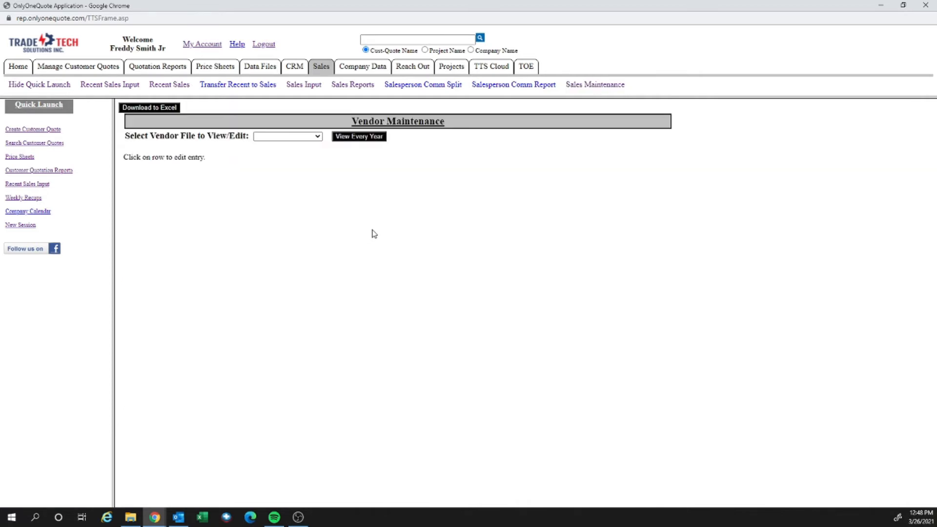
{"action": "left_click", "coordinate": [314, 138]}
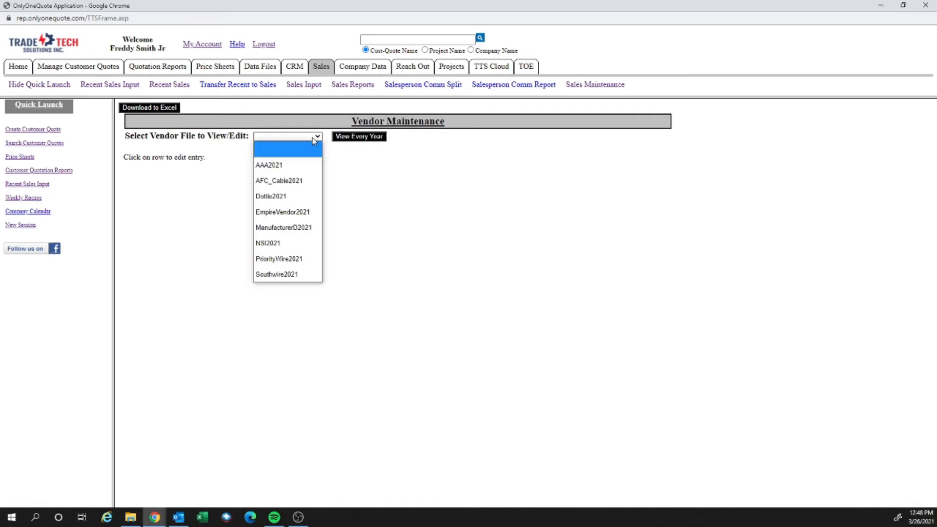
{"action": "left_click", "coordinate": [301, 167]}
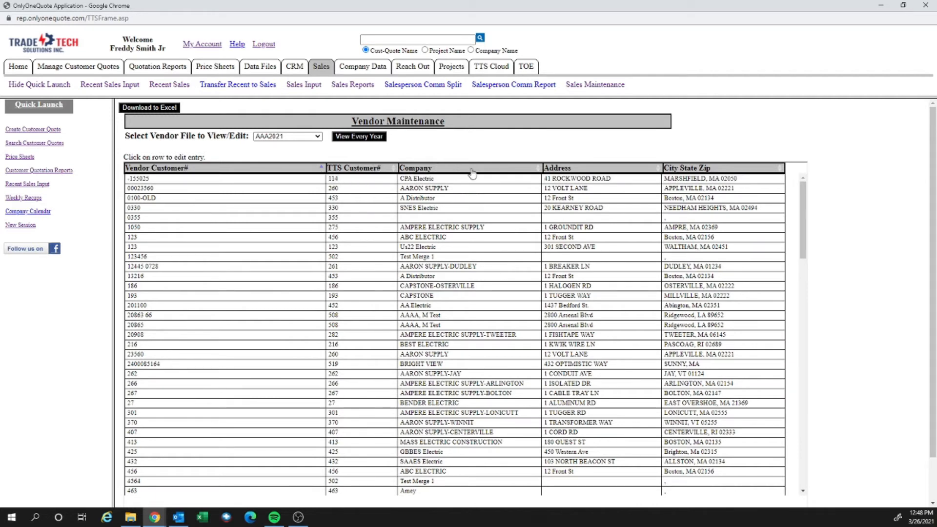
{"action": "left_click", "coordinate": [537, 170]}
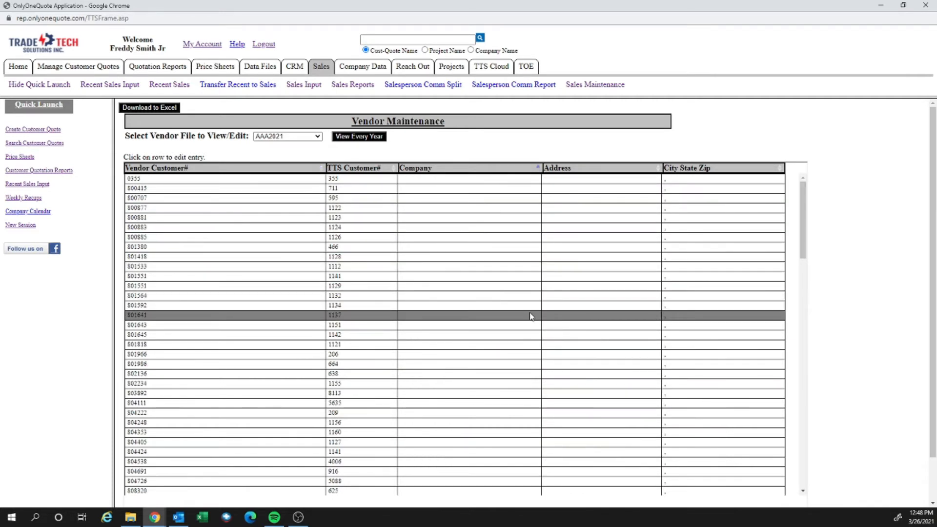
{"action": "scroll", "coordinate": [527, 318], "scroll_direction": "down", "scroll_amount": 5}
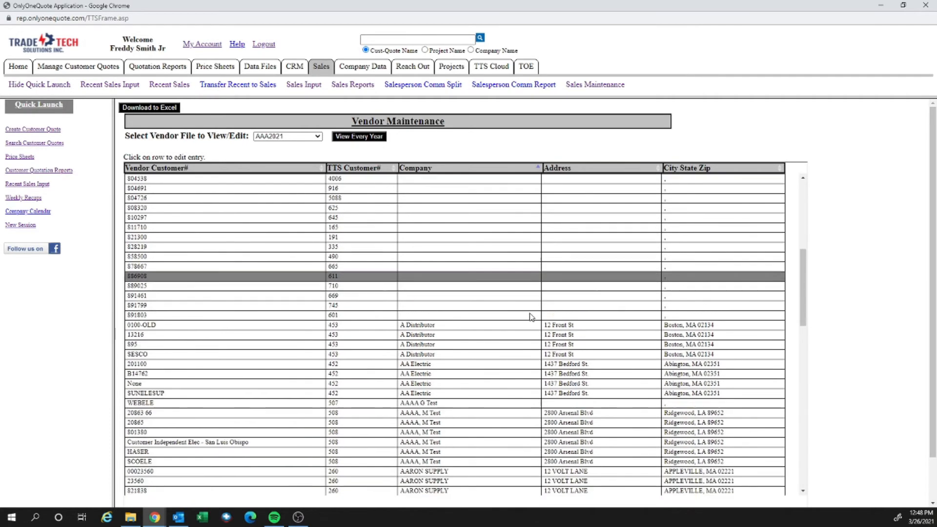
- Reassign vendor customer number SESCO in the AAA2021 list to ABC ELECTRIC |456| and save the change
{"action": "scroll", "coordinate": [531, 315], "scroll_direction": "down", "scroll_amount": 2}
{"action": "scroll", "coordinate": [513, 314], "scroll_direction": "down", "scroll_amount": 1}
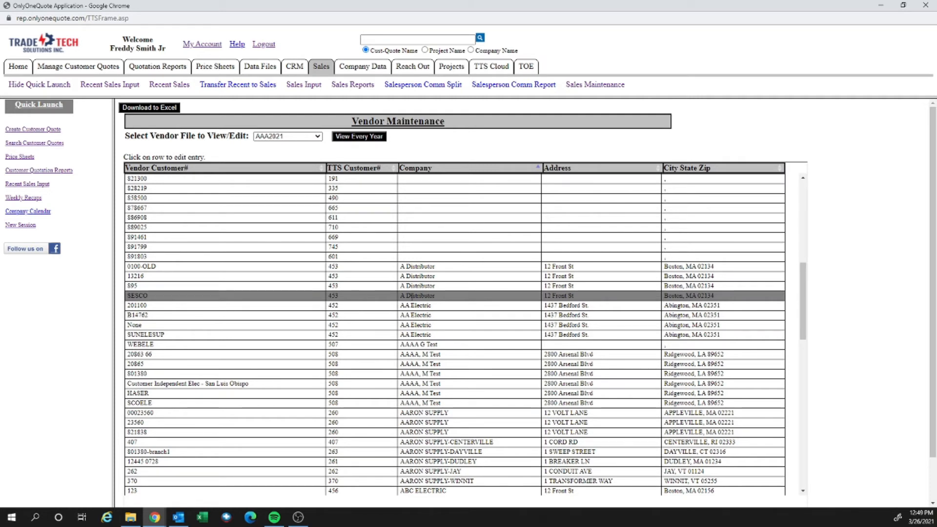
{"action": "left_click", "coordinate": [411, 295]}
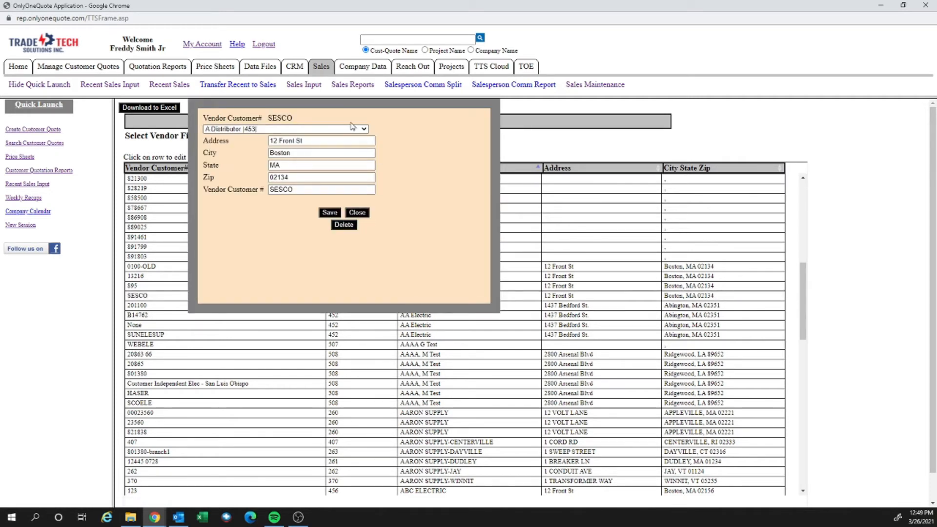
{"action": "left_click", "coordinate": [352, 128]}
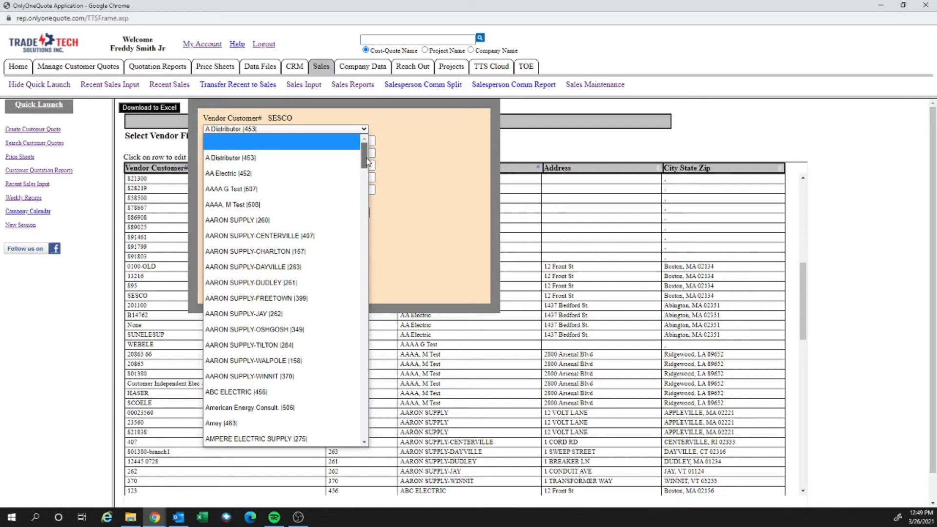
{"action": "left_click_drag", "start_coordinate": [367, 162], "coordinate": [367, 176]}
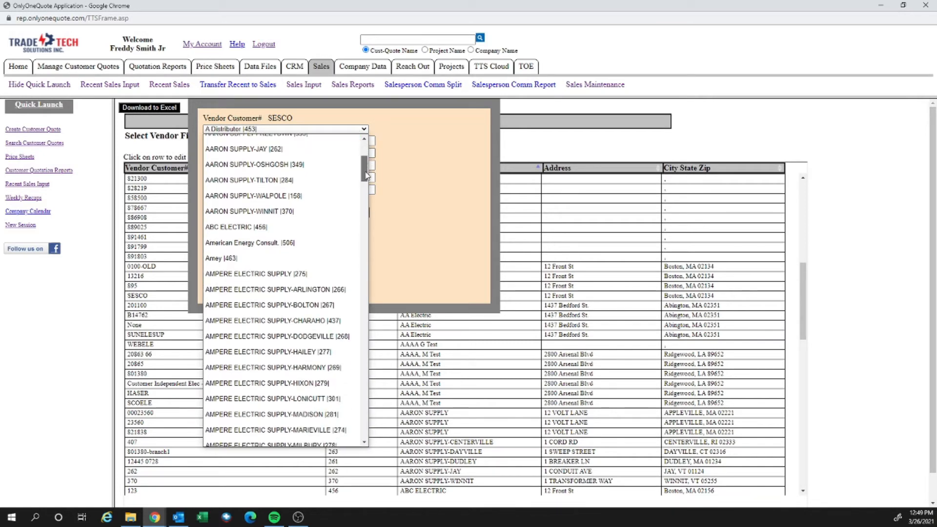
{"action": "left_click", "coordinate": [314, 235]}
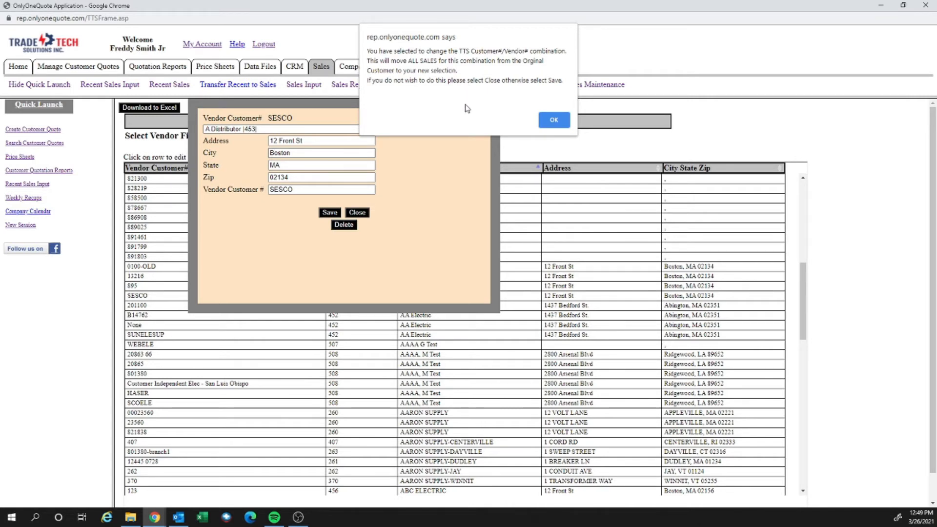
{"action": "left_click", "coordinate": [554, 120]}
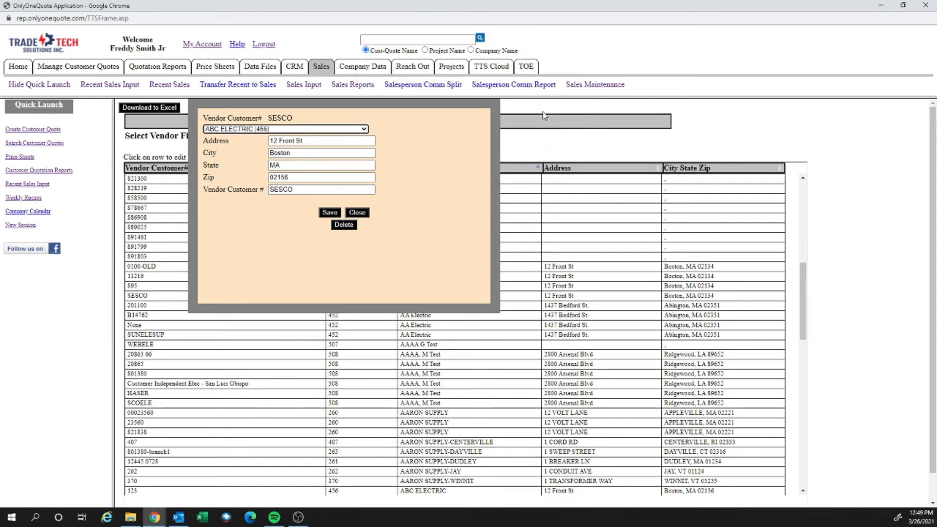
{"action": "left_click", "coordinate": [330, 213]}
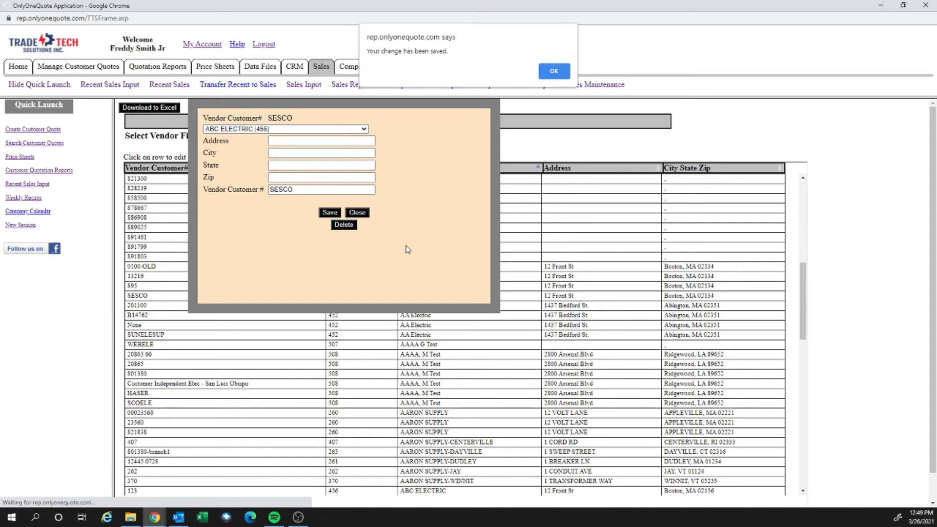
{"action": "left_click", "coordinate": [555, 72]}
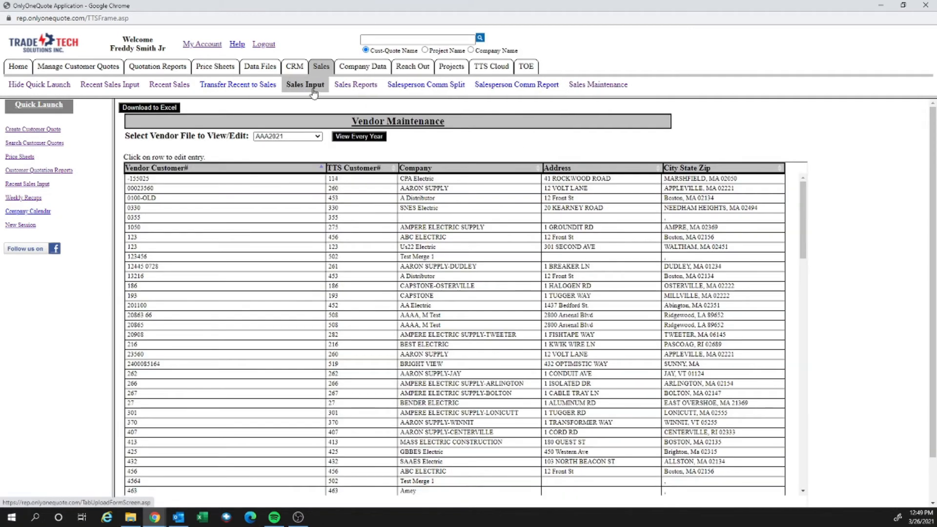
- Open Sales Input and check which customers hold the AAA2021 January sales in the manual input section
{"action": "left_click", "coordinate": [313, 89]}
{"action": "left_click", "coordinate": [227, 250]}
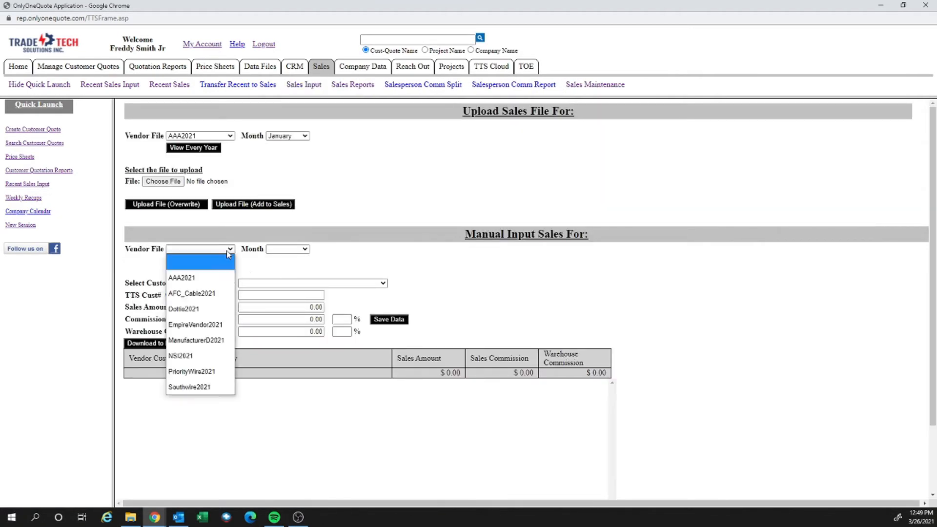
{"action": "left_click", "coordinate": [212, 277]}
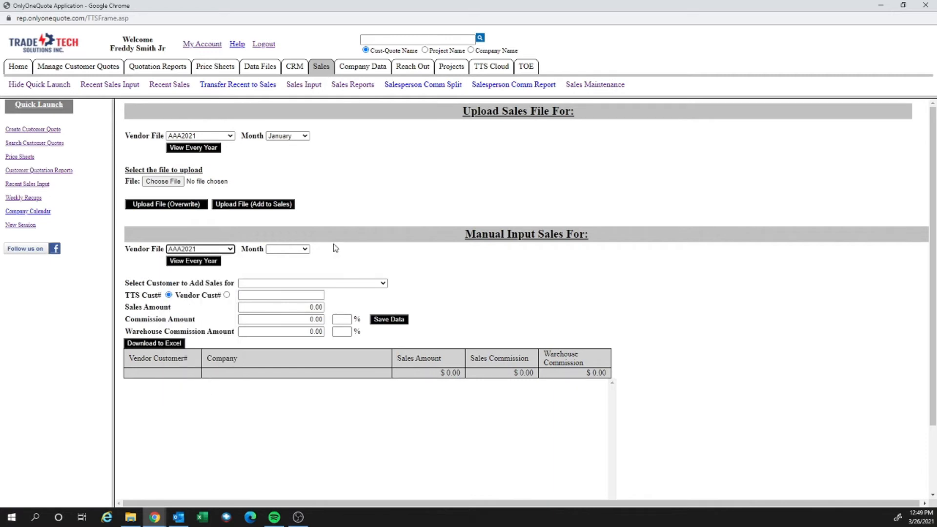
{"action": "left_click", "coordinate": [303, 249]}
{"action": "left_click", "coordinate": [288, 278]}
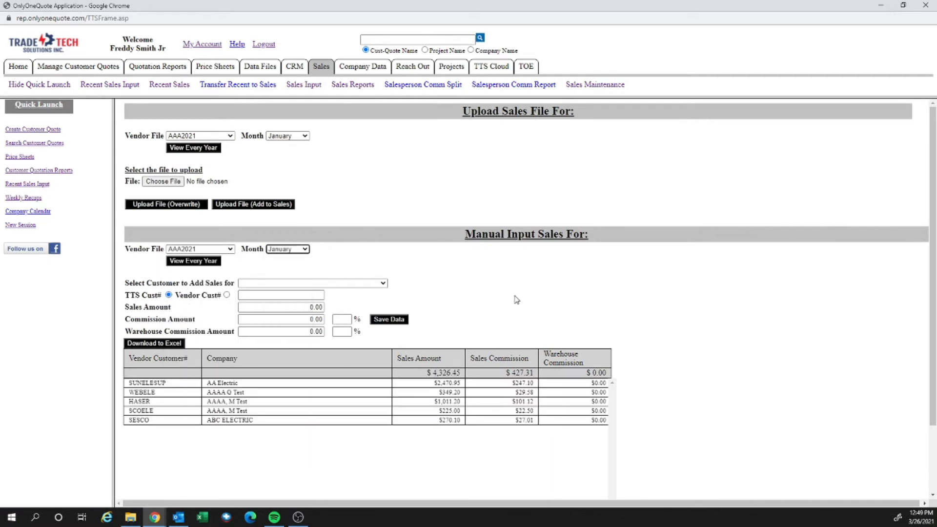
{"action": "scroll", "coordinate": [516, 299], "scroll_direction": "down", "scroll_amount": 1}
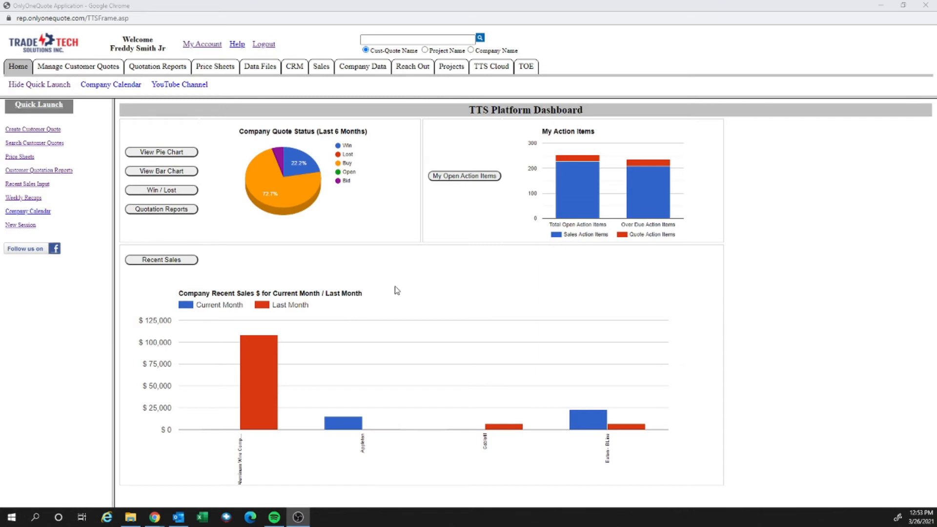
- Open Sales Maintenance and go to the section for creating a new sales file for an existing vendor
{"action": "left_click", "coordinate": [322, 73]}
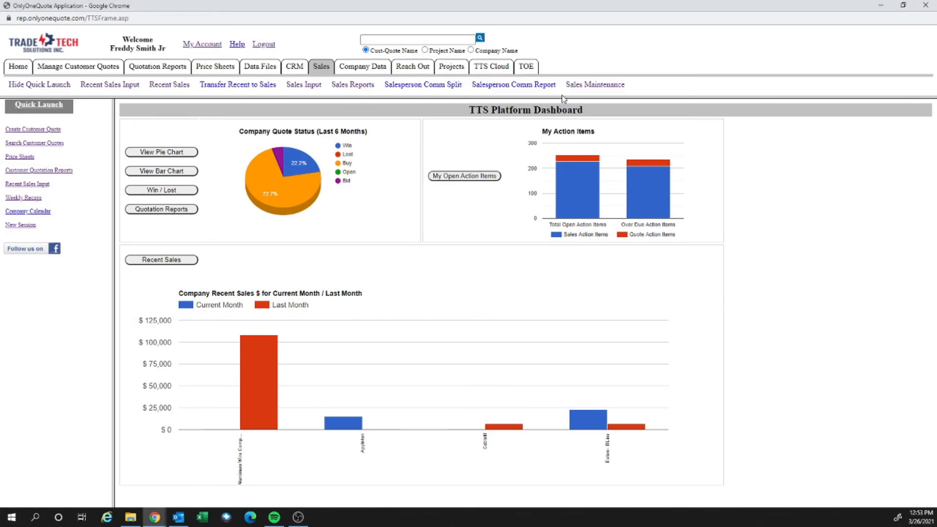
{"action": "left_click", "coordinate": [572, 91]}
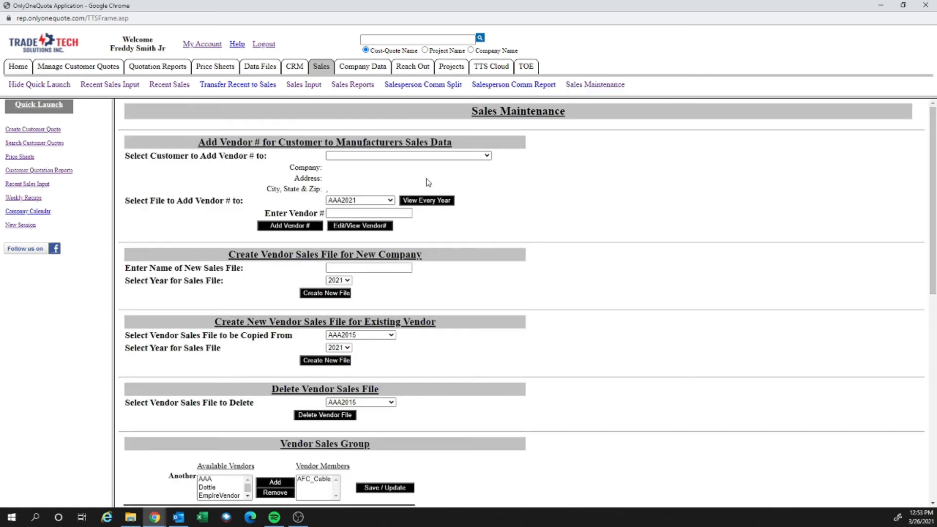
{"action": "scroll", "coordinate": [229, 245], "scroll_direction": "down", "scroll_amount": 1}
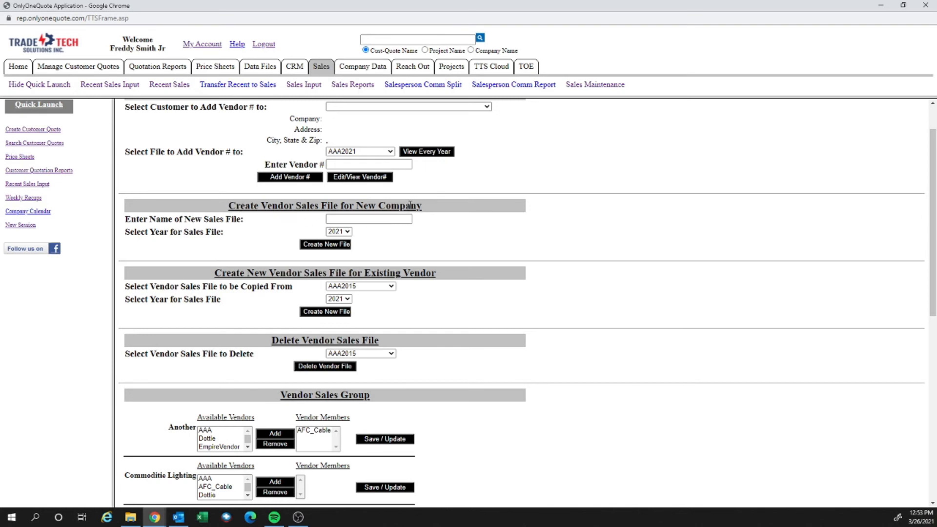
{"action": "left_click", "coordinate": [388, 220]}
{"action": "scroll", "coordinate": [419, 260], "scroll_direction": "down", "scroll_amount": 1}
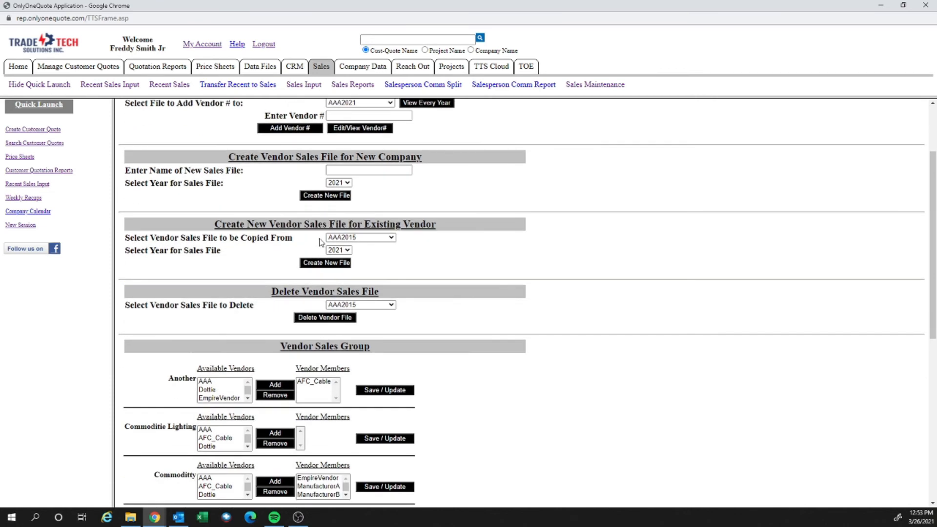
{"action": "left_click_drag", "start_coordinate": [215, 224], "coordinate": [436, 231]}
{"action": "left_click", "coordinate": [439, 240]}
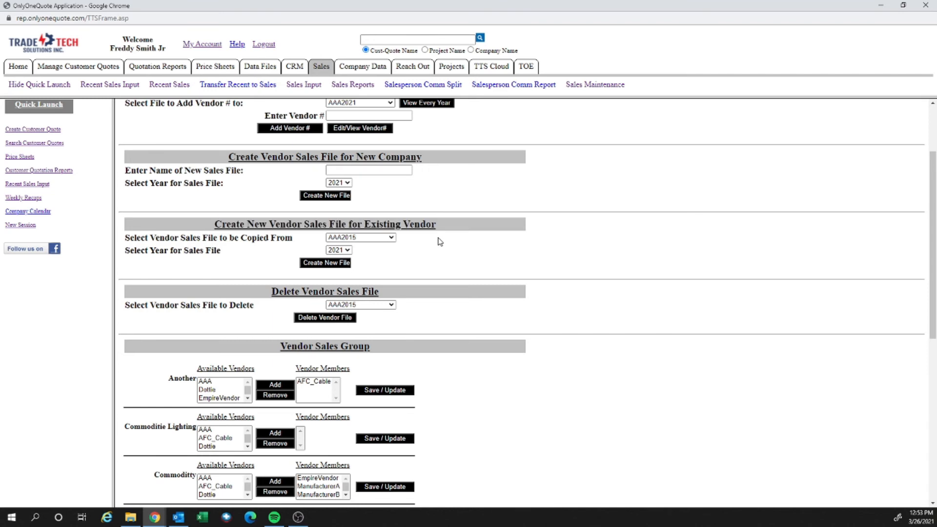
- Create a 2020 vendor sales file for the existing vendor by copying ManufacturerA2019
{"action": "left_click", "coordinate": [391, 237]}
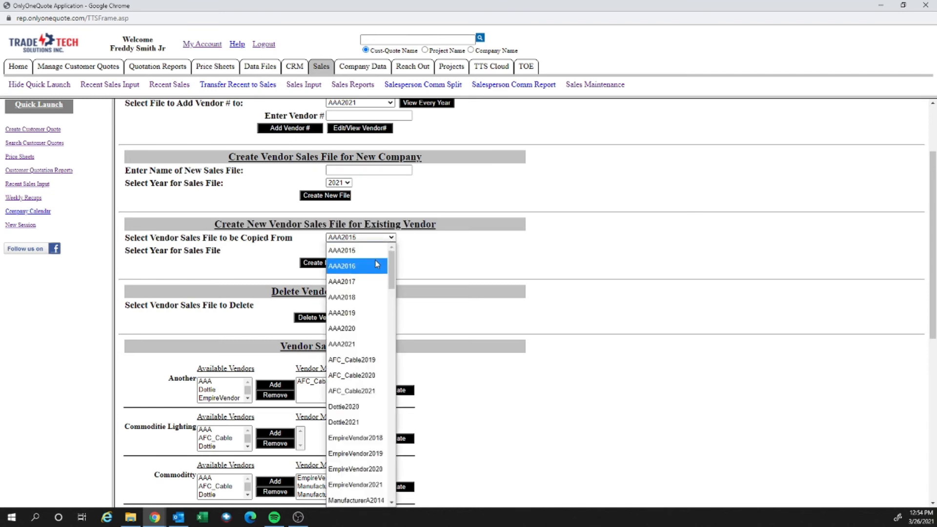
{"action": "scroll", "coordinate": [368, 313], "scroll_direction": "down", "scroll_amount": 2}
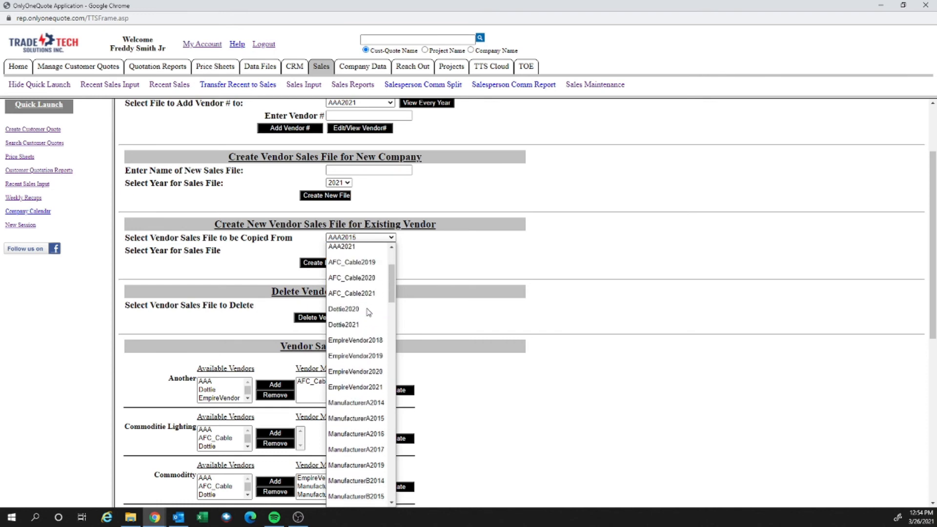
{"action": "scroll", "coordinate": [369, 313], "scroll_direction": "down", "scroll_amount": 2}
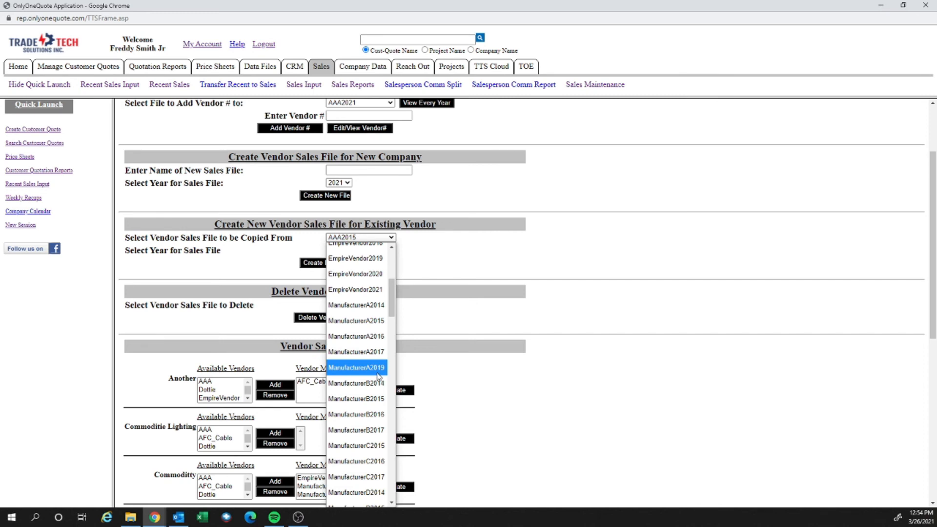
{"action": "left_click", "coordinate": [357, 367]}
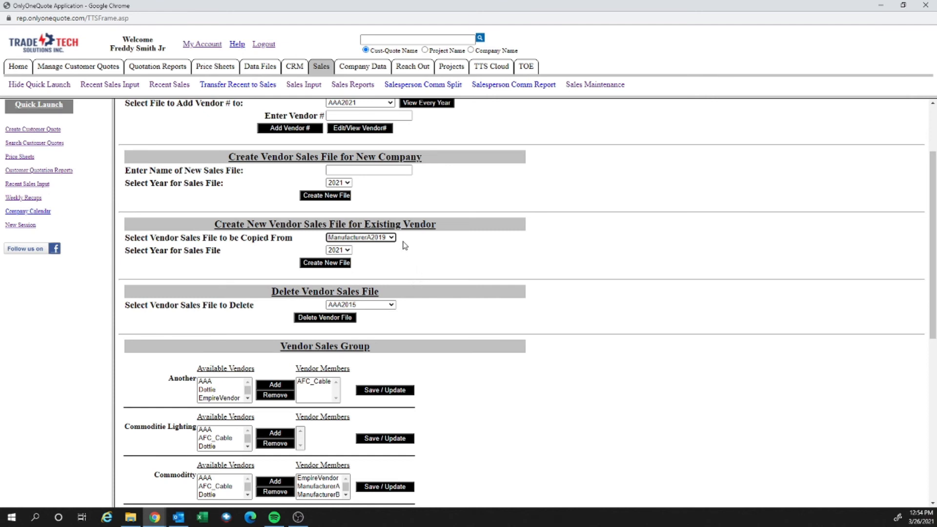
{"action": "left_click", "coordinate": [345, 251]}
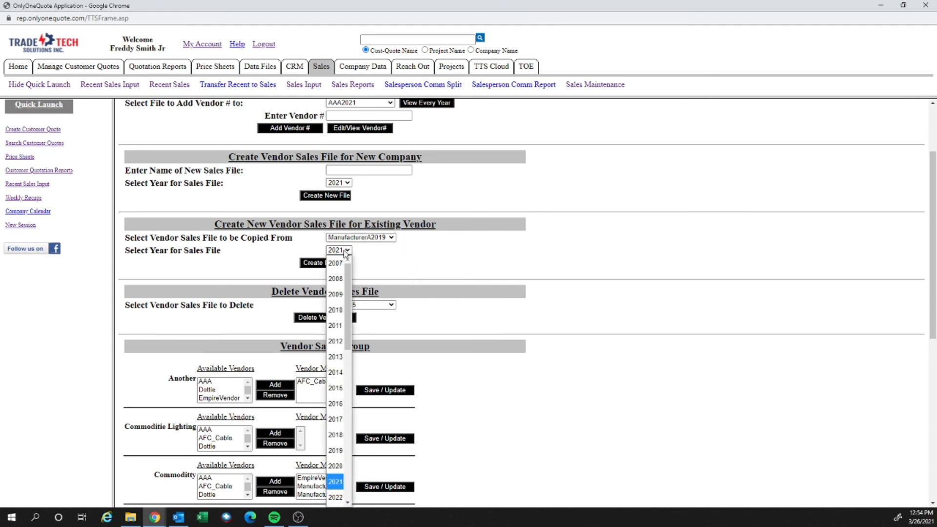
{"action": "left_click", "coordinate": [338, 464]}
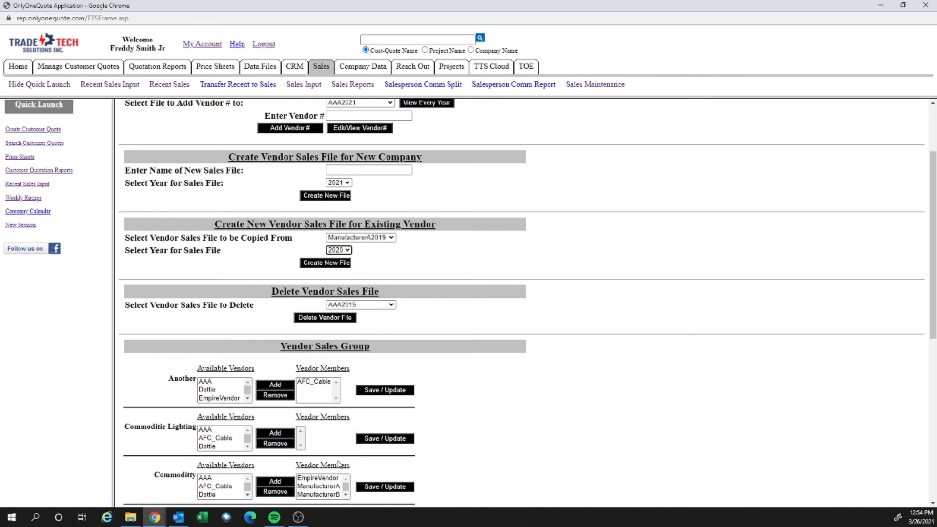
{"action": "left_click", "coordinate": [335, 265]}
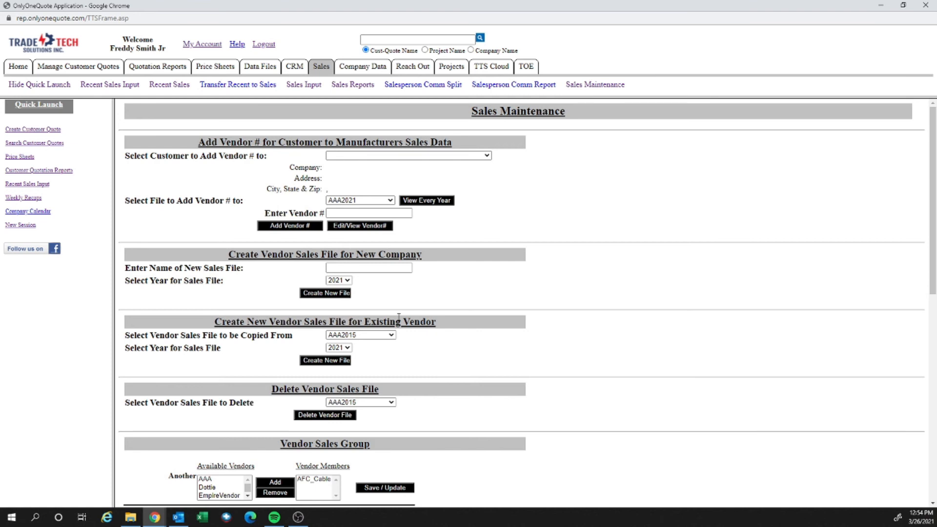
- Create a 2021 vendor sales file for the existing vendor by copying ManufacturerA2020
{"action": "scroll", "coordinate": [399, 317], "scroll_direction": "down", "scroll_amount": 1}
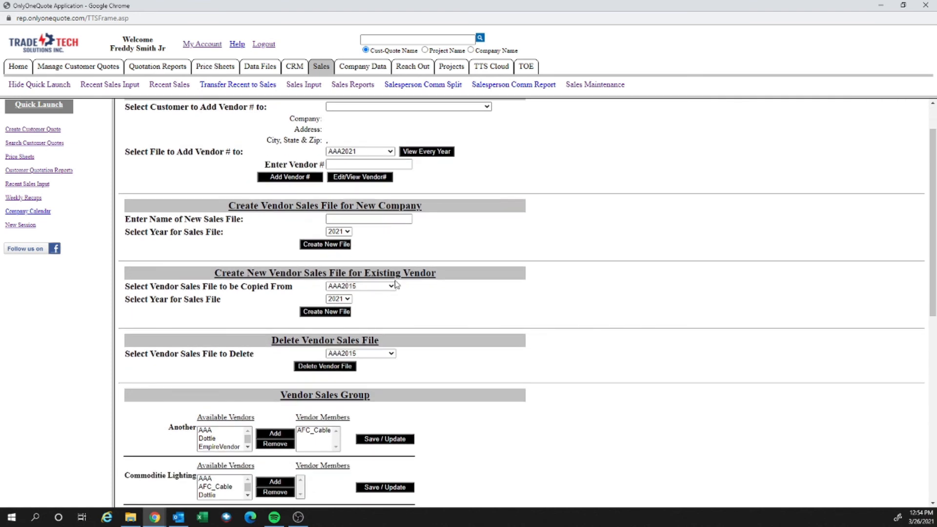
{"action": "left_click", "coordinate": [392, 288]}
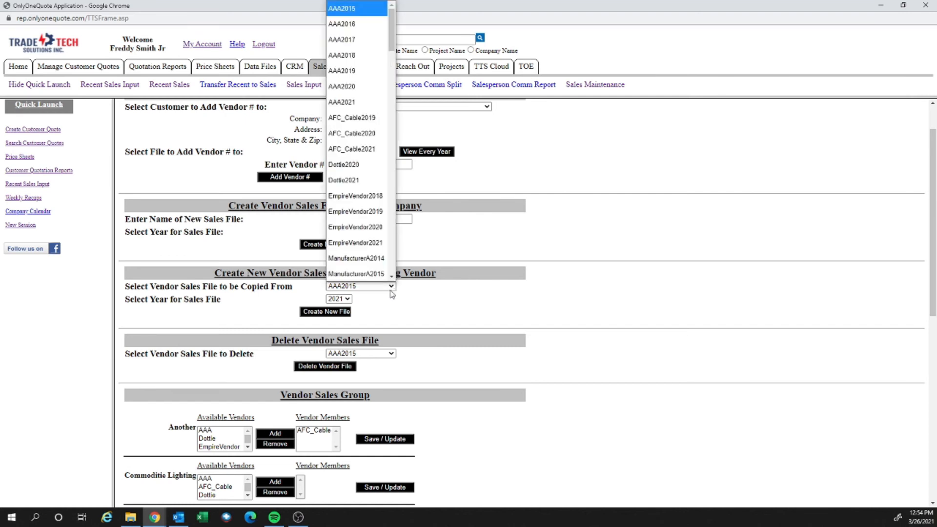
{"action": "scroll", "coordinate": [367, 213], "scroll_direction": "down", "scroll_amount": 2}
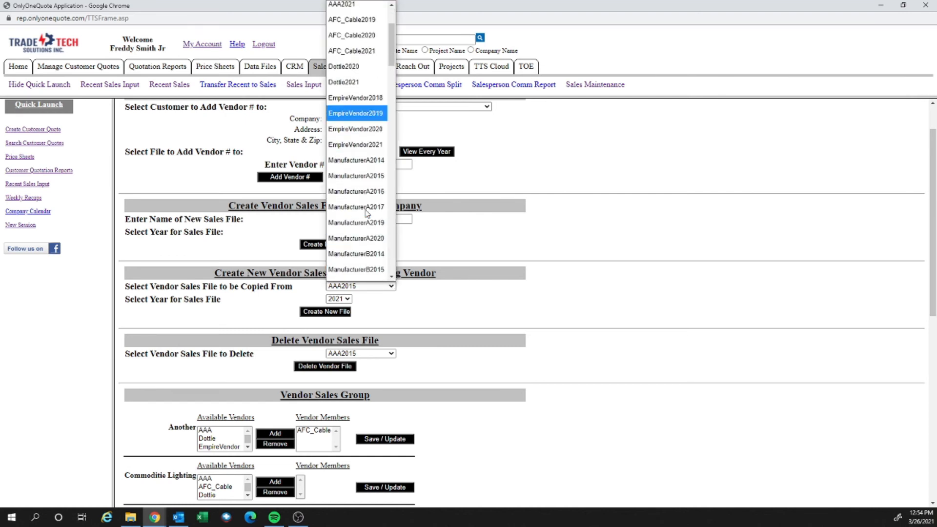
{"action": "left_click", "coordinate": [368, 241]}
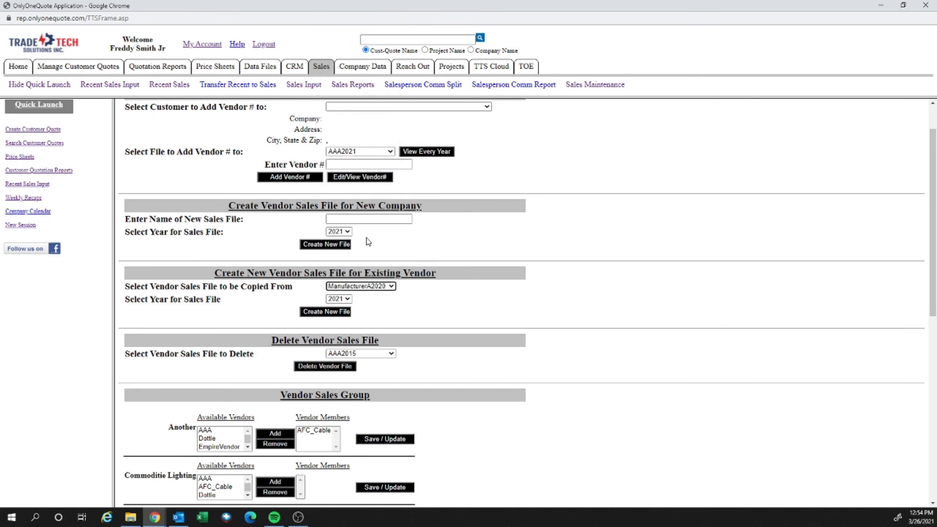
{"action": "left_click", "coordinate": [317, 314]}
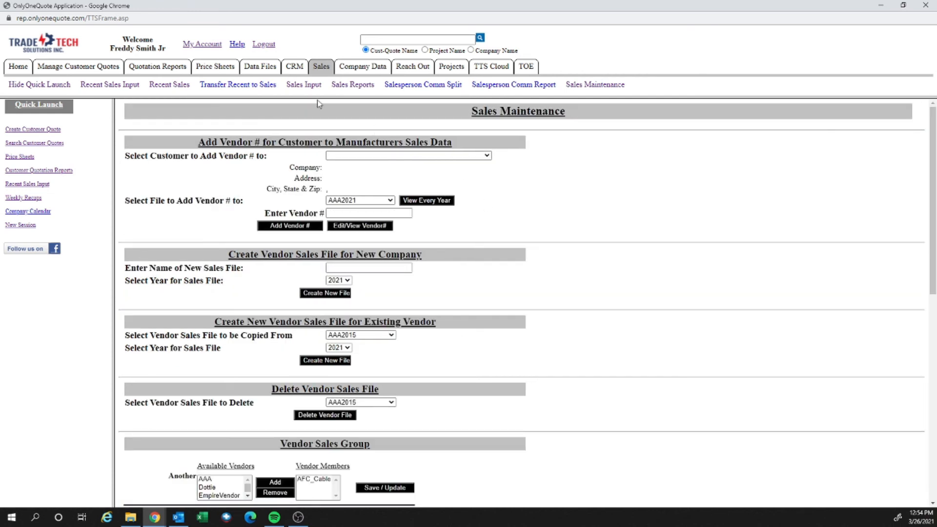
- Check the vendor files available for upload in Sales Input for ManufacturerA2021
{"action": "left_click", "coordinate": [296, 87]}
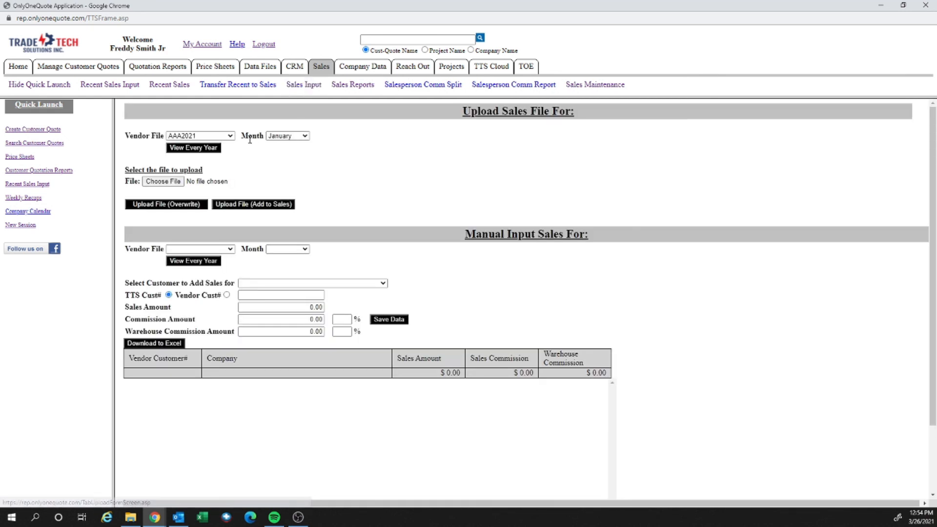
{"action": "left_click", "coordinate": [231, 137]}
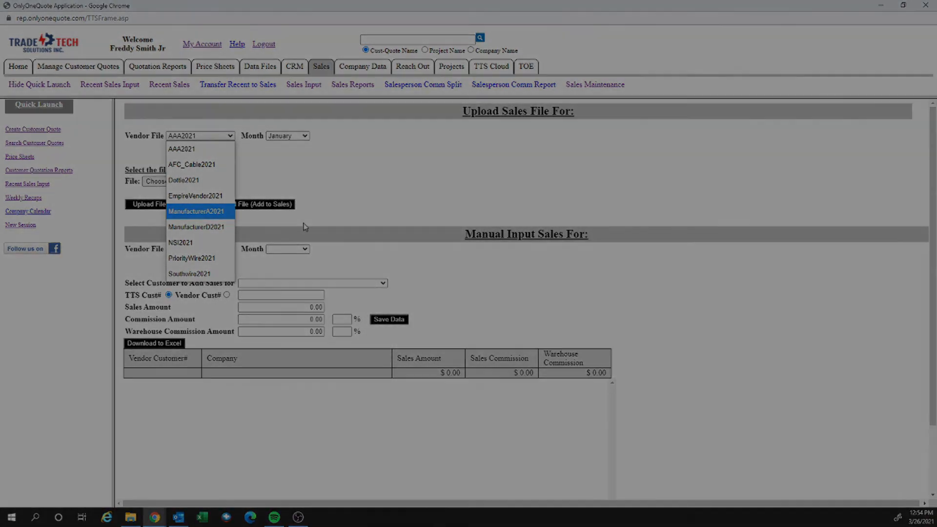
{"action": "left_click", "coordinate": [103, 389]}
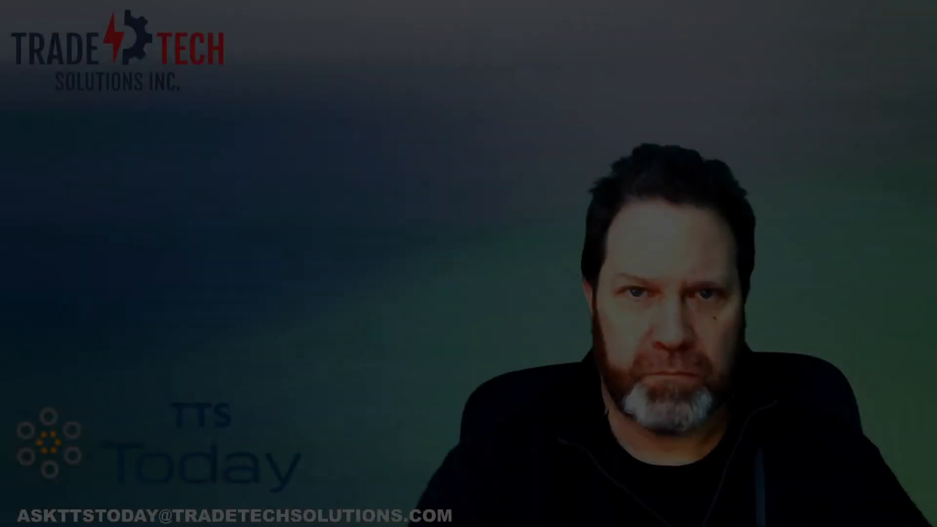